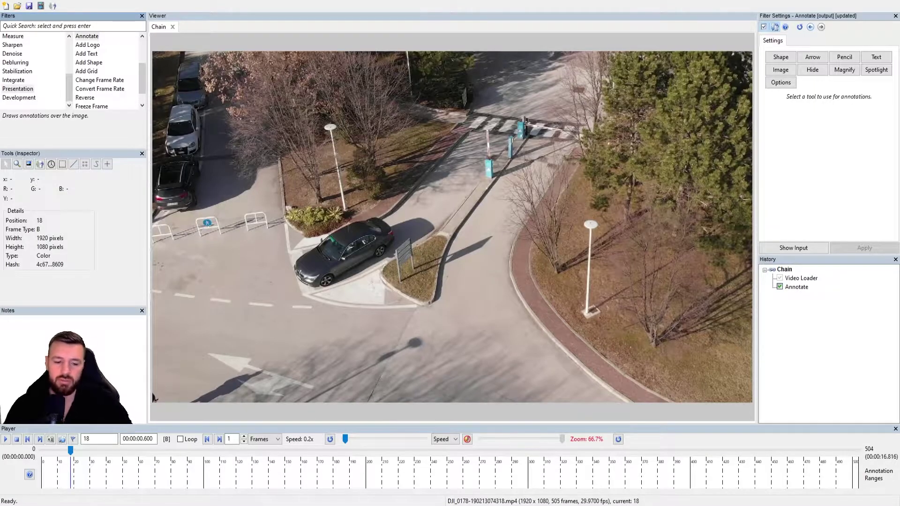
Return to frame 0 of the drone clip, with the dark car beside the signpost.
key("Home")
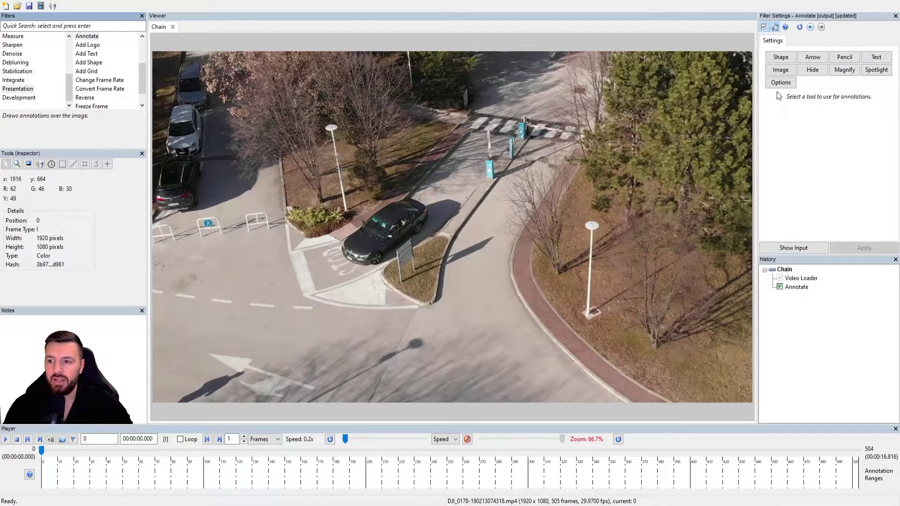
Draw an elliptical spotlight around the dark car with a non-transparent red border of thickness 4.
left_click(879, 74)
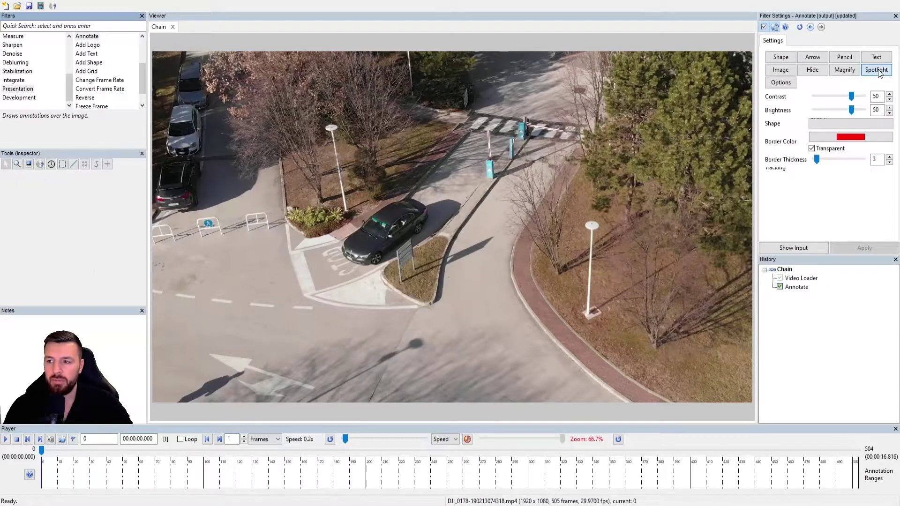
left_click_drag(327, 157, 459, 286)
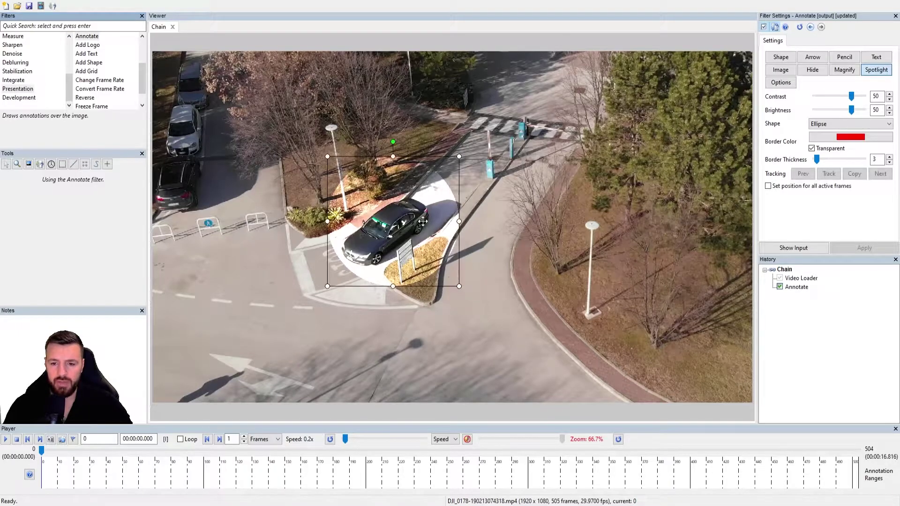
left_click_drag(423, 221, 390, 229)
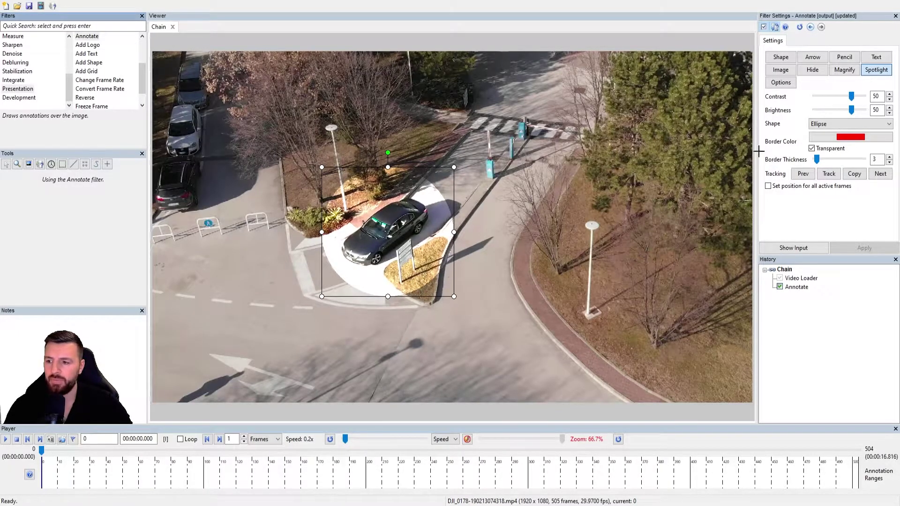
left_click(811, 149)
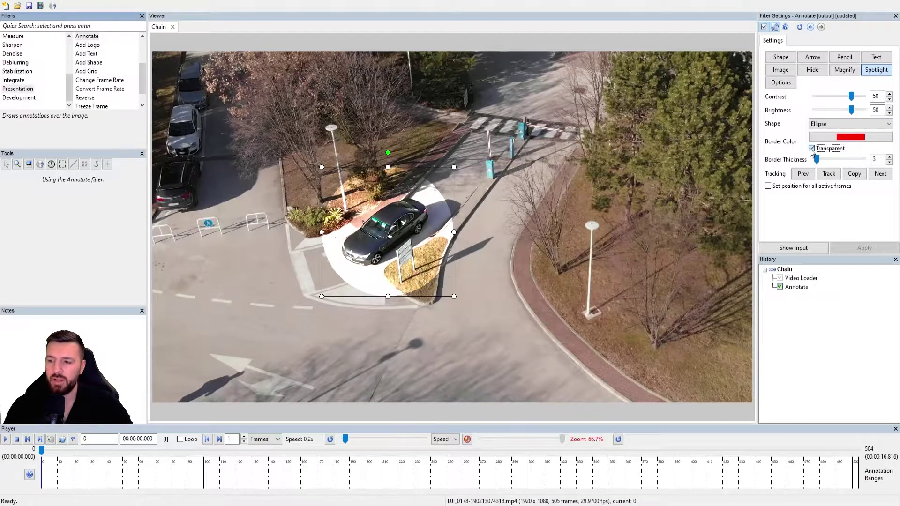
left_click(812, 149)
left_click(889, 157)
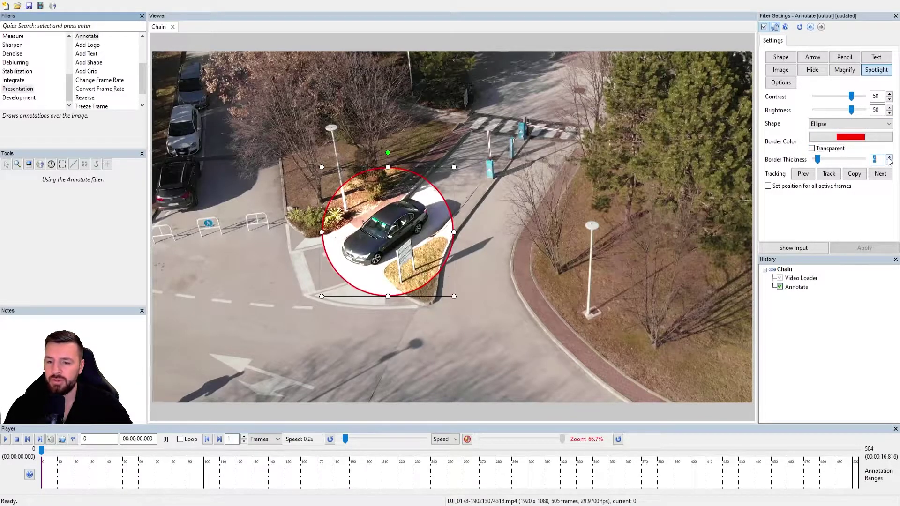
left_click(392, 226)
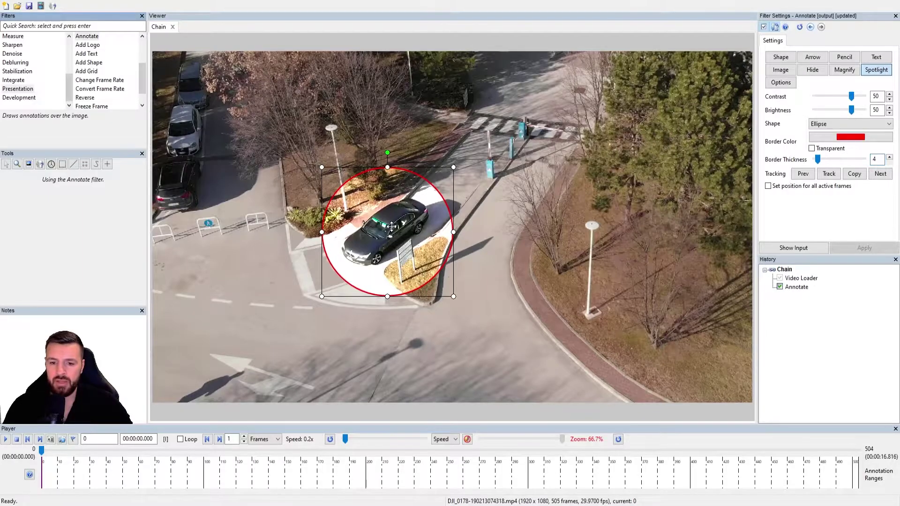
left_click_drag(391, 226, 391, 226)
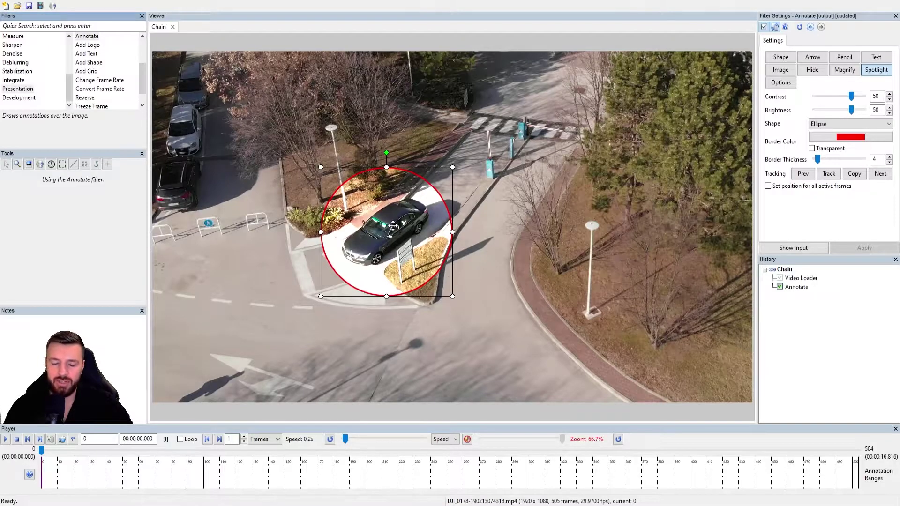
Preview the spotlight by playing and scrubbing the clip to about frame 107, then back to 0.
left_click(7, 439)
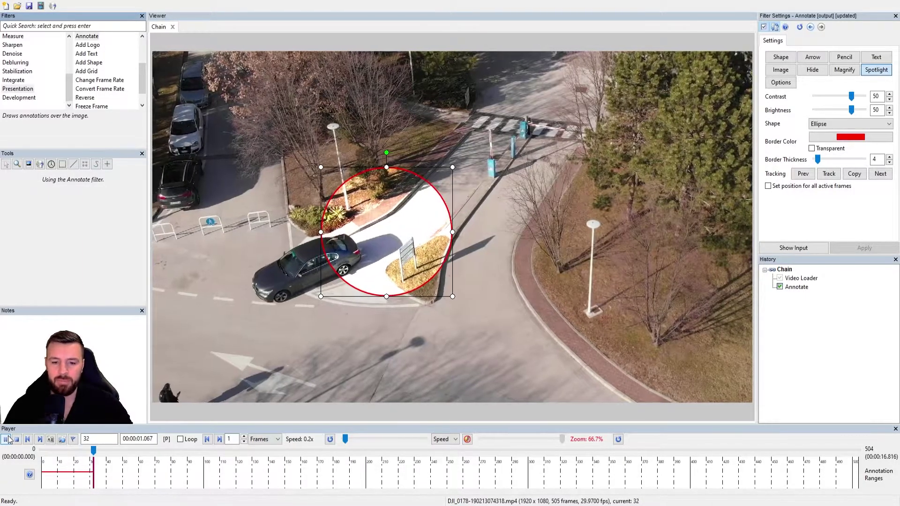
left_click(6, 439)
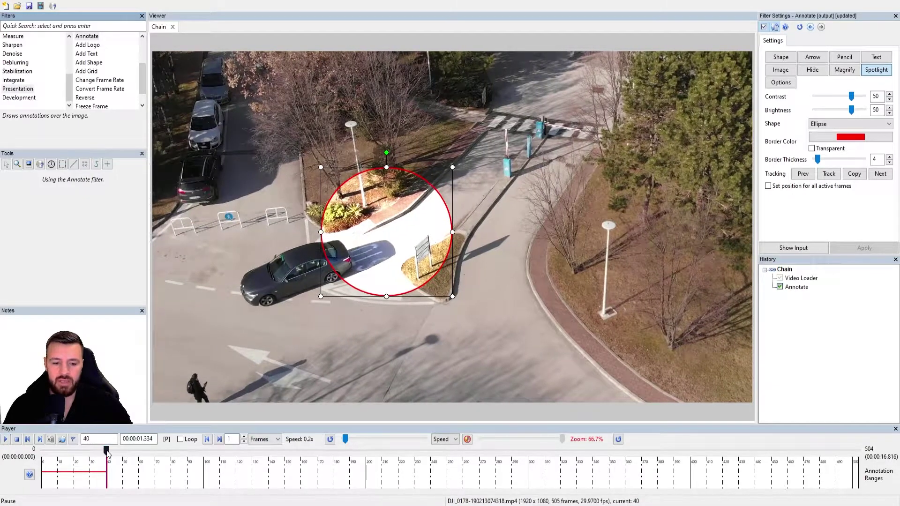
left_click_drag(107, 451, 41, 451)
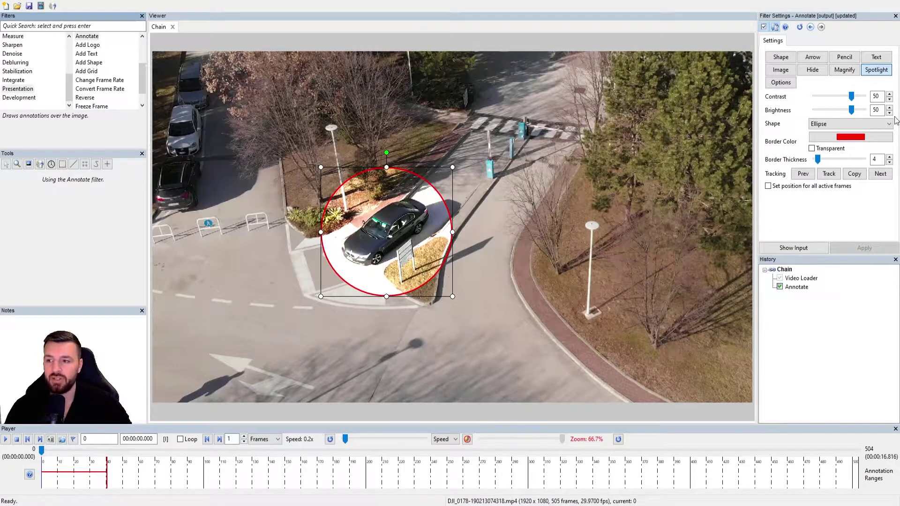
left_click(871, 71)
left_click(191, 456)
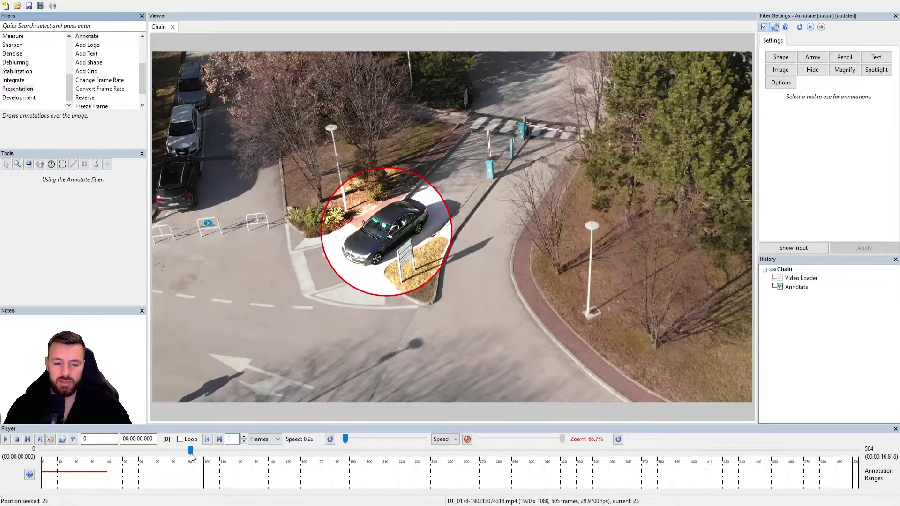
left_click_drag(191, 455, 217, 451)
left_click(218, 451)
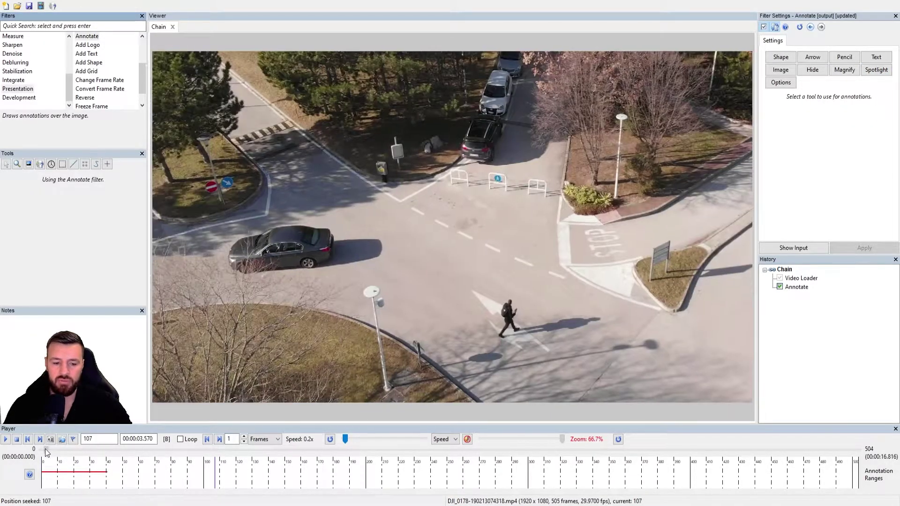
left_click(42, 450)
Reselect the spotlight and extend its annotation range to about frame 99.
left_click(875, 70)
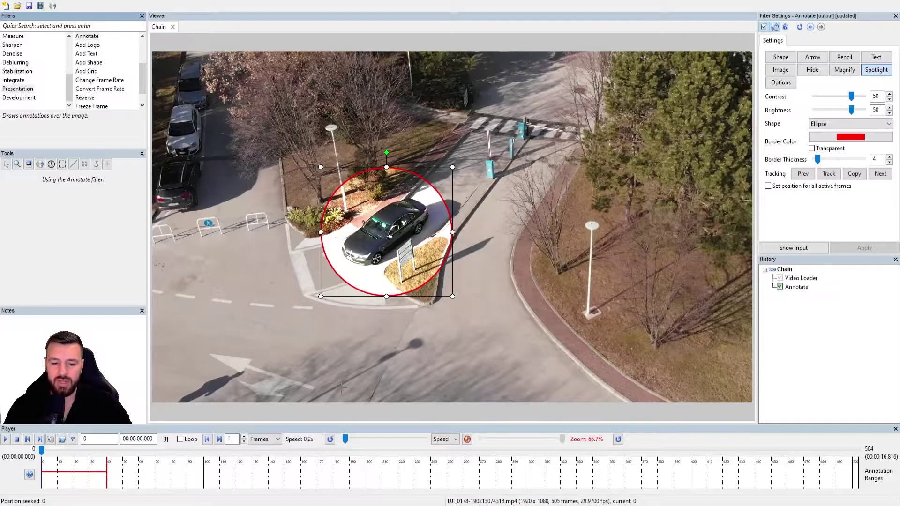
left_click(190, 451)
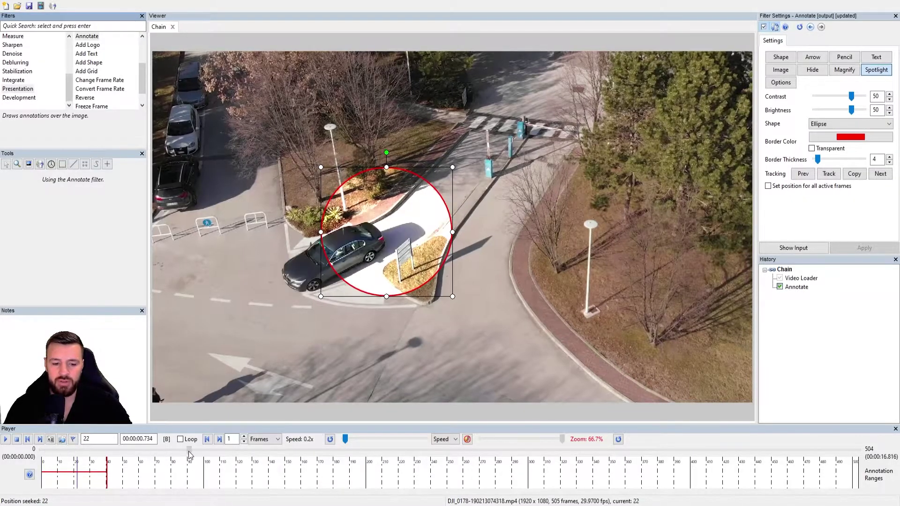
mouse_move(152, 451)
left_mouse_down()
mouse_move(203, 451)
mouse_move(41, 457)
left_mouse_up()
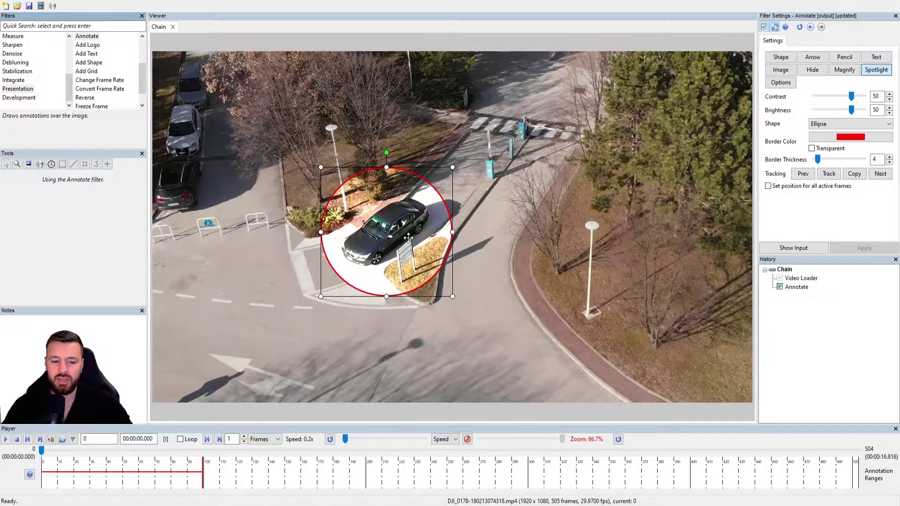
Slow the playback speed and enlarge the spotlight to cover the whole car.
left_click(330, 439)
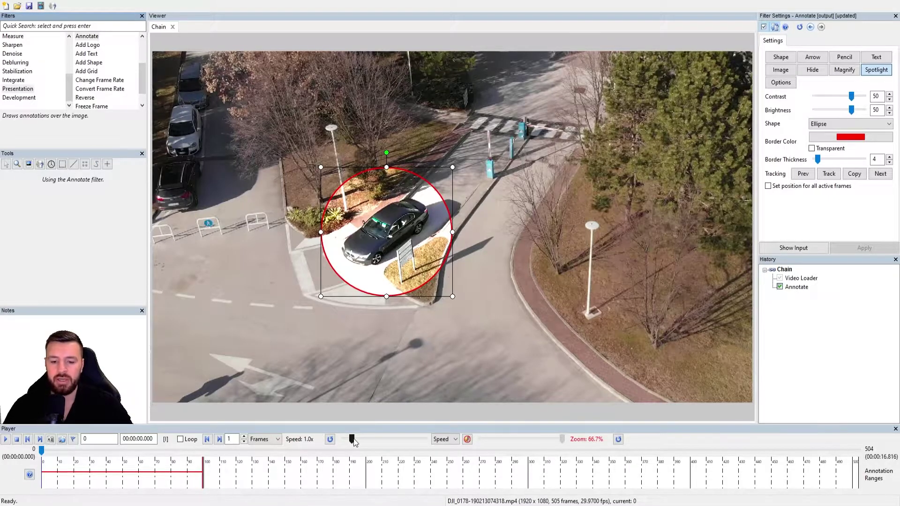
left_click_drag(353, 441, 345, 442)
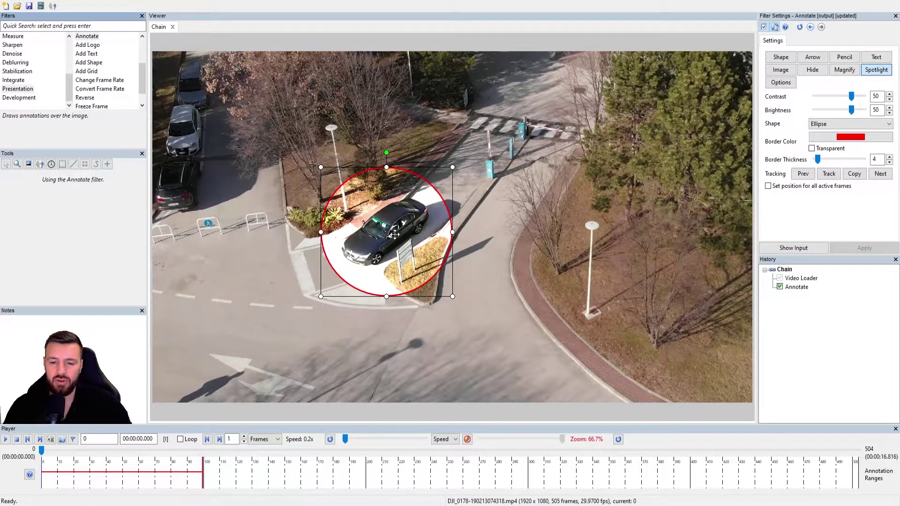
left_click_drag(392, 235, 391, 233)
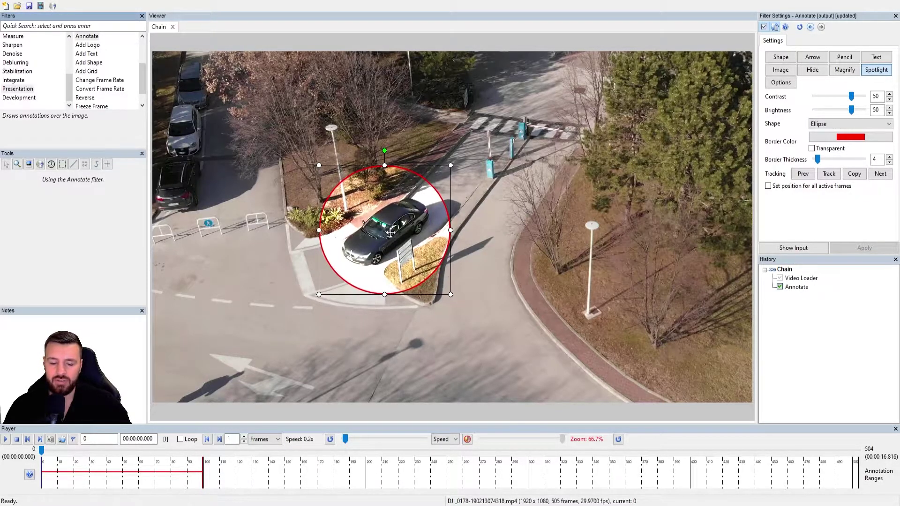
left_click_drag(451, 165, 461, 152)
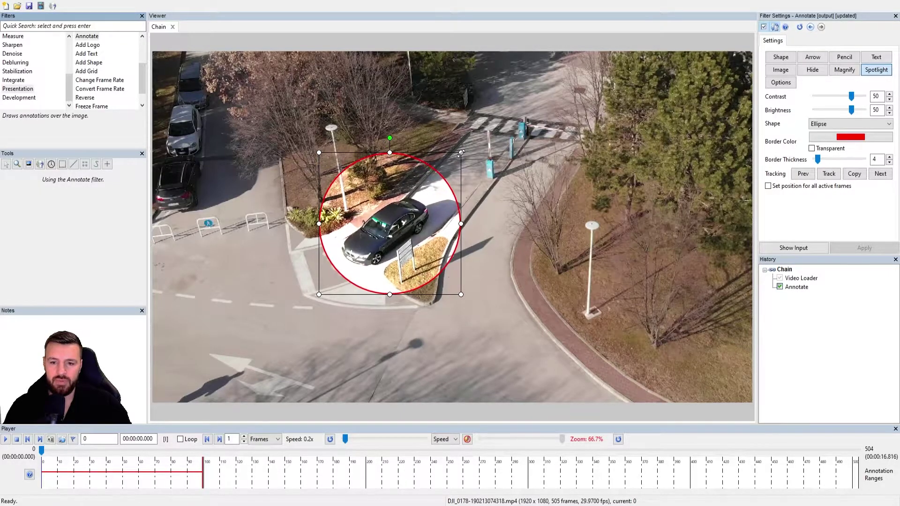
left_click_drag(399, 215, 400, 222)
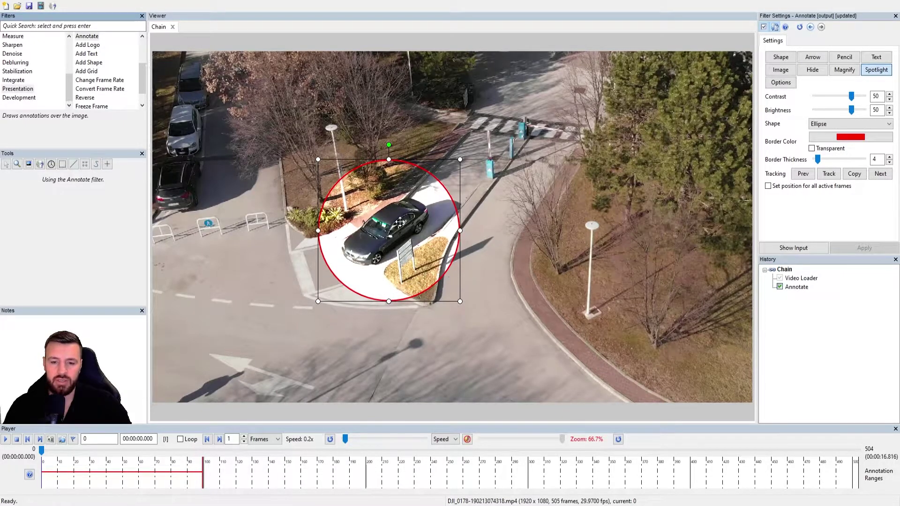
Play the clip and drag the spotlight along with the moving car to about frame 159.
key("space")
mouse_move(396, 224)
left_mouse_down()
mouse_move(280, 261)
mouse_move(256, 256)
mouse_move(271, 247)
left_mouse_up()
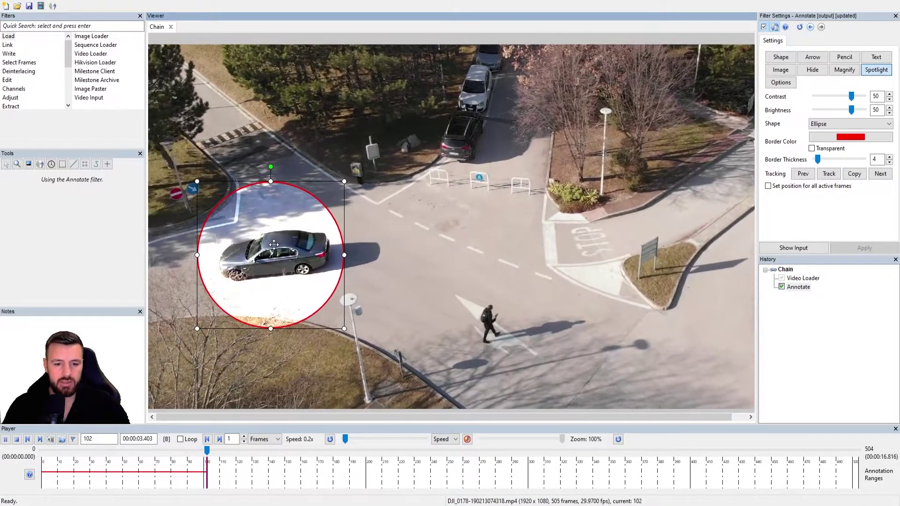
mouse_move(273, 244)
left_mouse_down()
mouse_move(305, 223)
mouse_move(395, 197)
left_mouse_up()
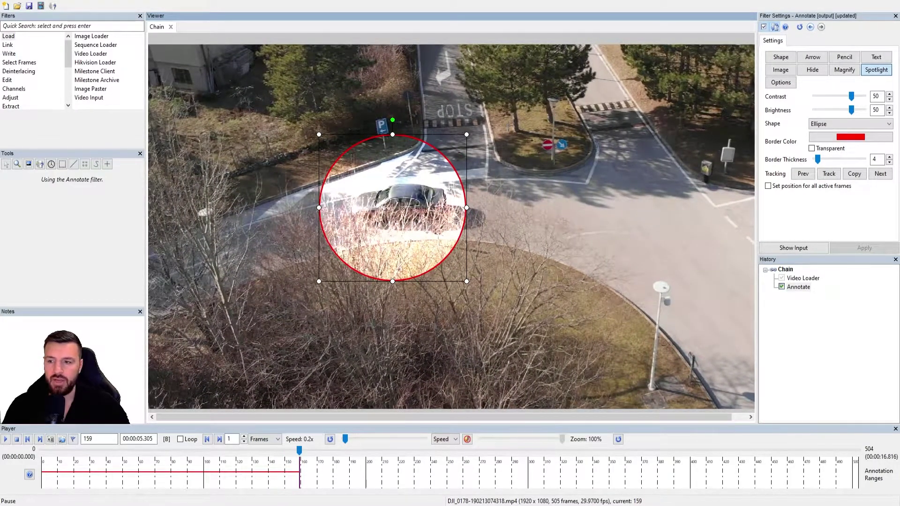
left_click(887, 74)
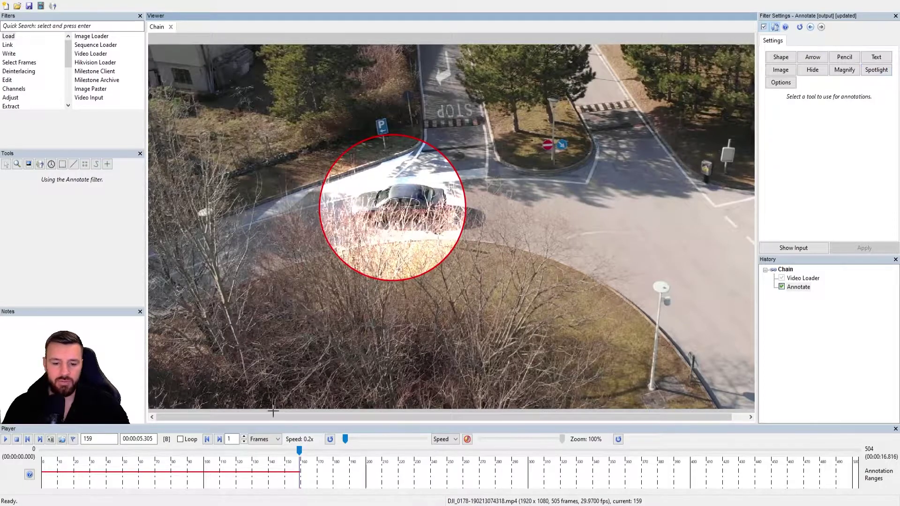
left_click_drag(299, 450, 41, 450)
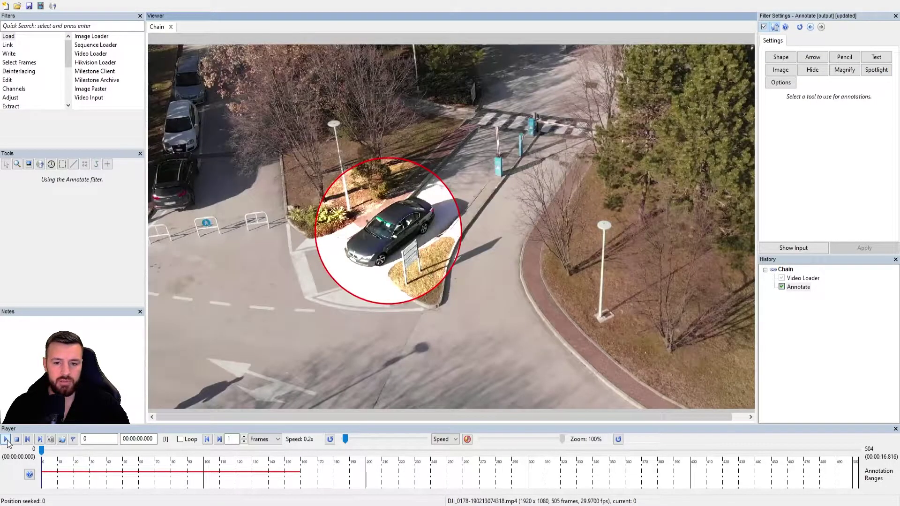
left_click(6, 439)
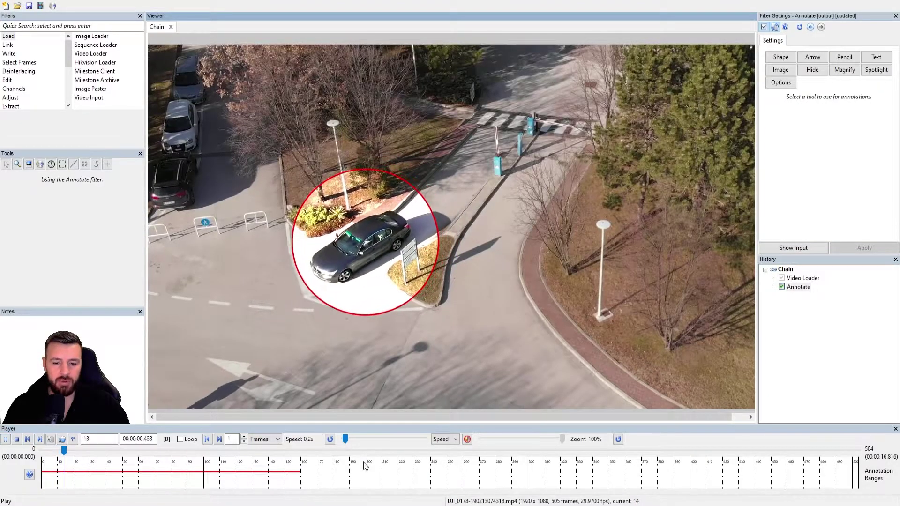
left_click_drag(345, 439, 347, 439)
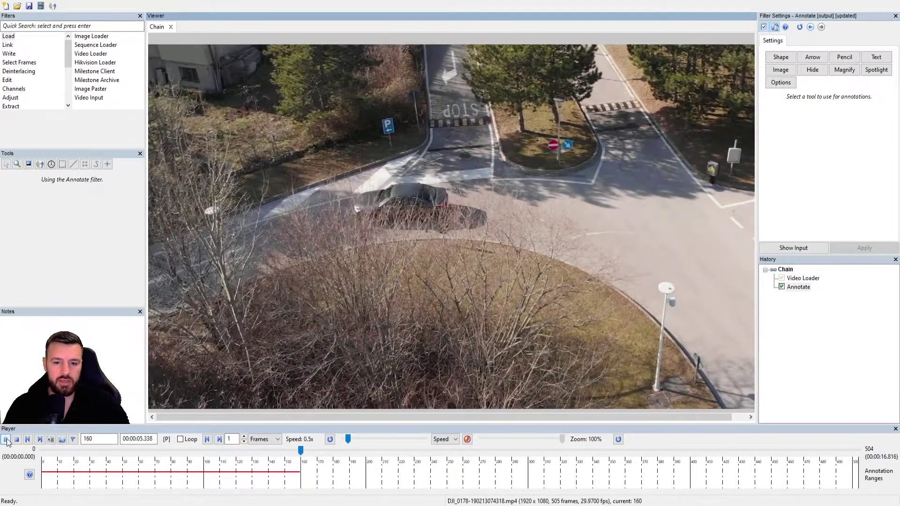
left_click(6, 439)
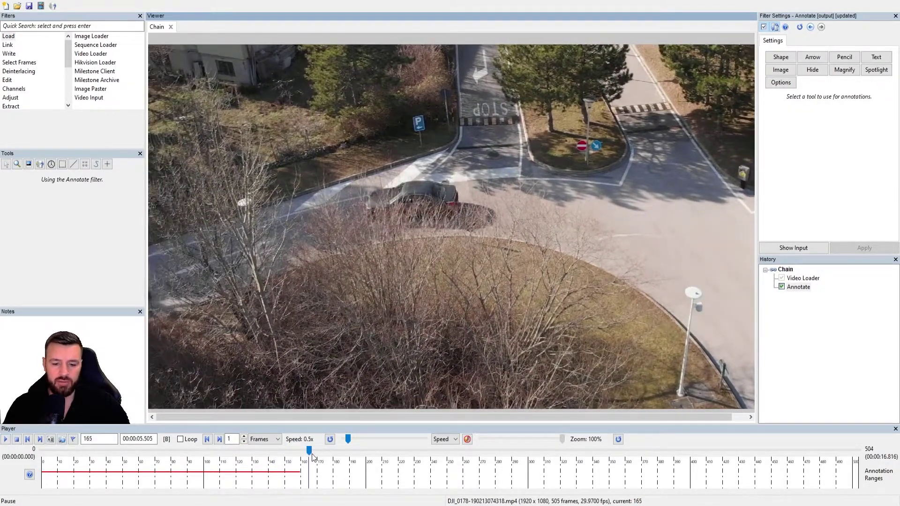
left_click(41, 452)
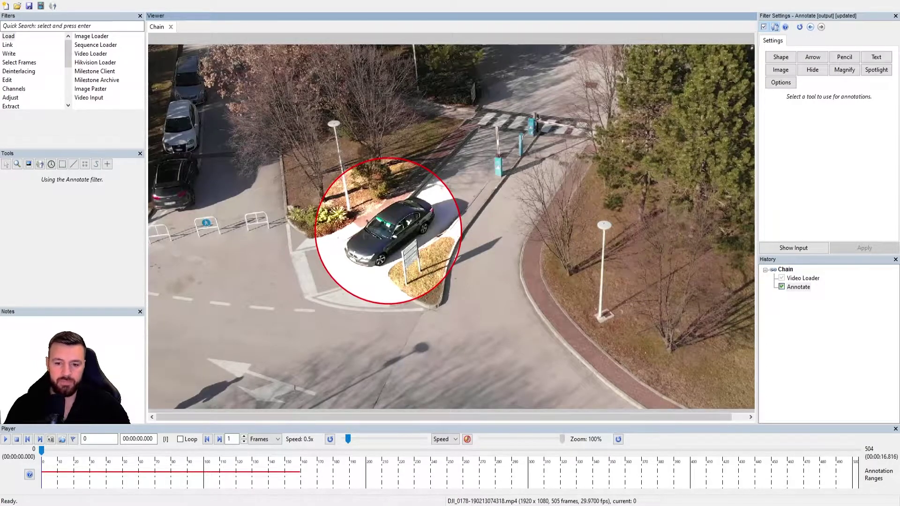
left_click(422, 234)
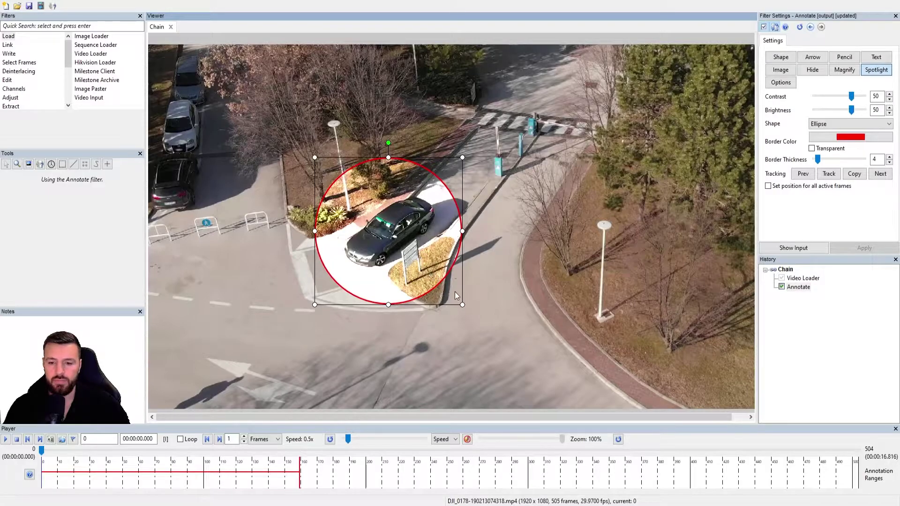
Delete the car spotlight and add a top-left 2x Magnify inset aimed at the walker at frame 55.
key("Delete")
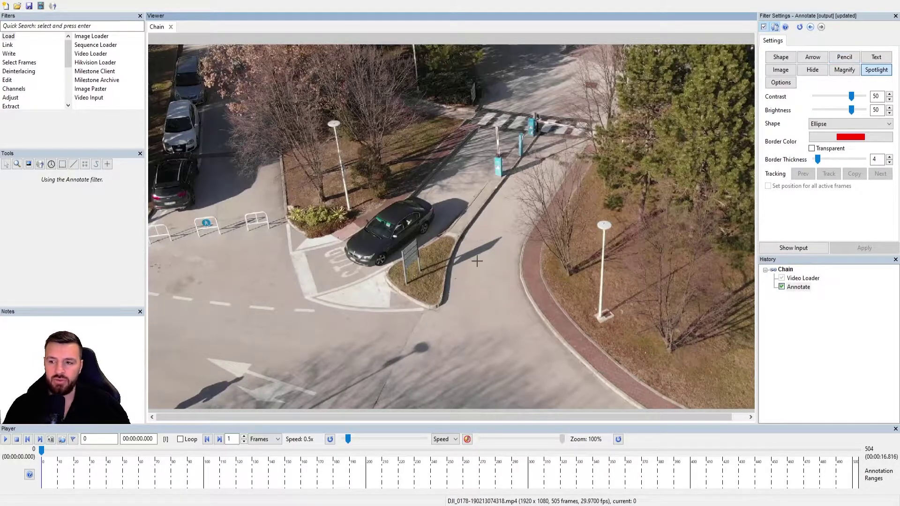
left_click_drag(66, 450, 133, 451)
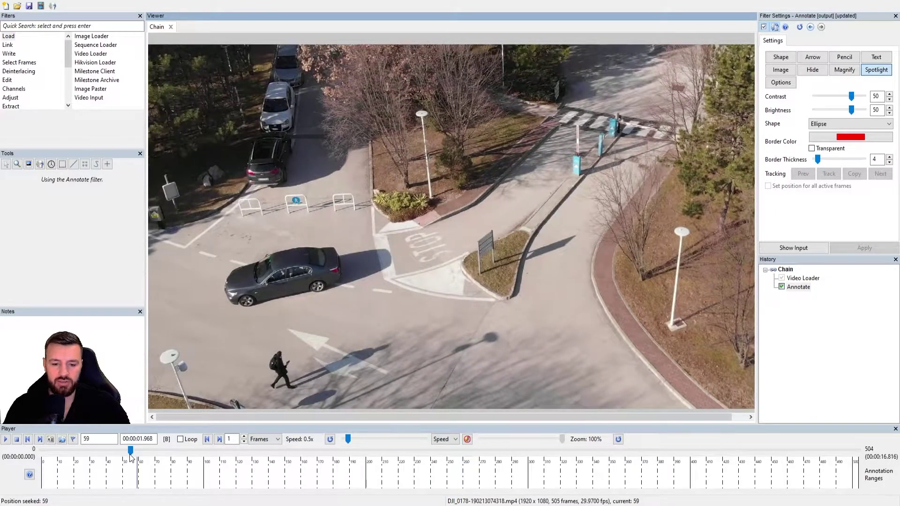
left_click(842, 69)
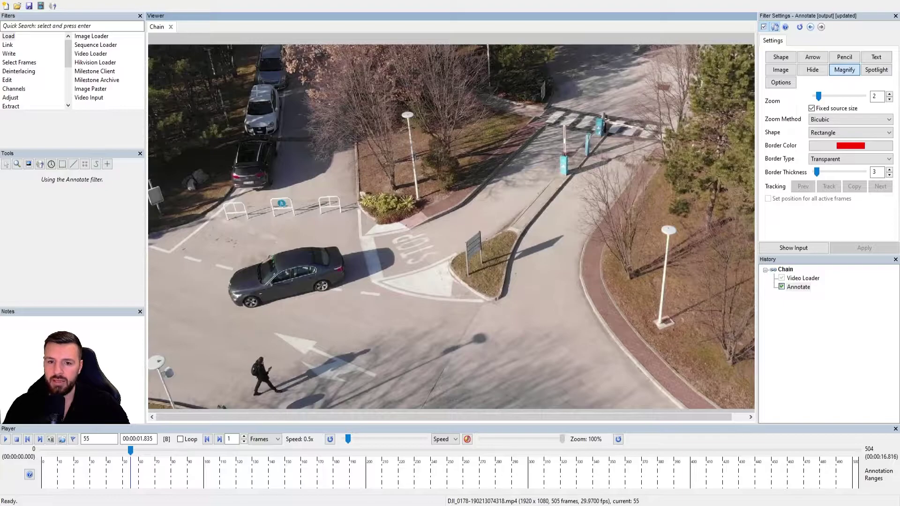
left_click_drag(166, 56, 368, 222)
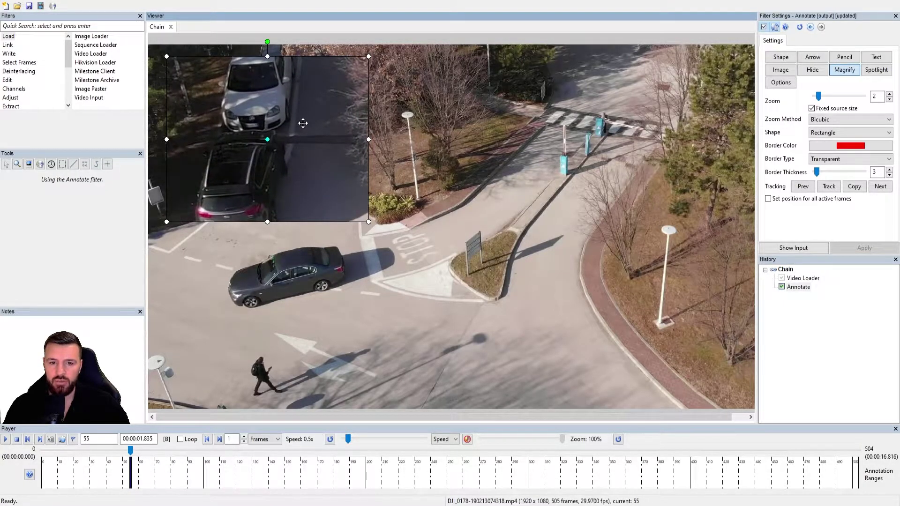
left_click_drag(303, 123, 300, 119)
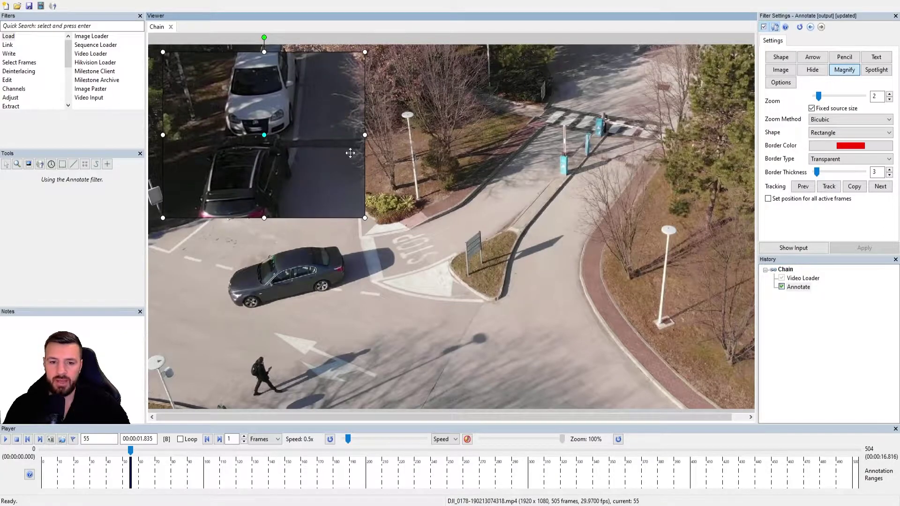
left_click_drag(361, 209, 352, 207)
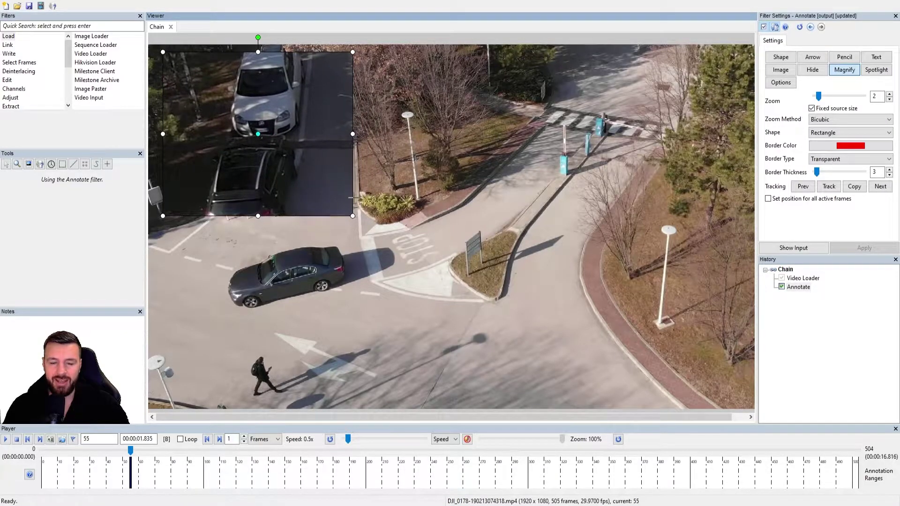
left_click_drag(260, 139, 261, 371)
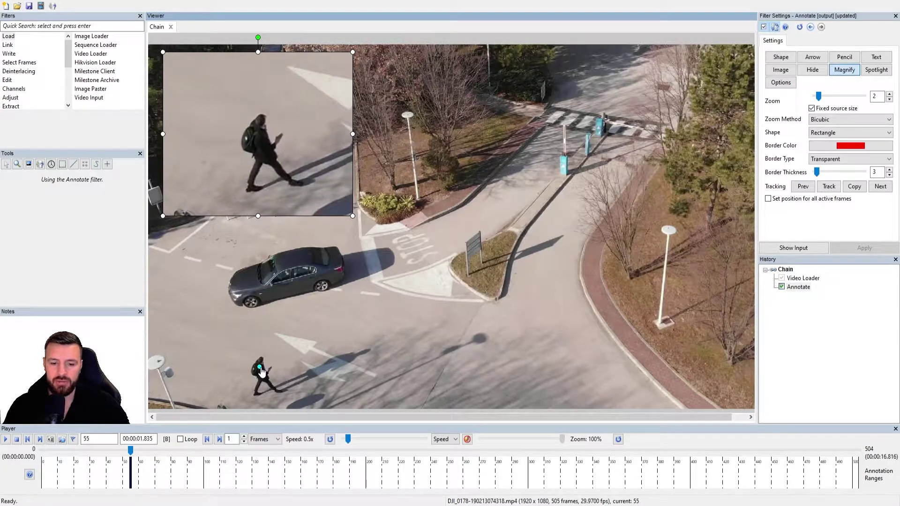
Resize the magnifier's green source box and yellow search area to tightly frame the walker.
left_click(829, 186)
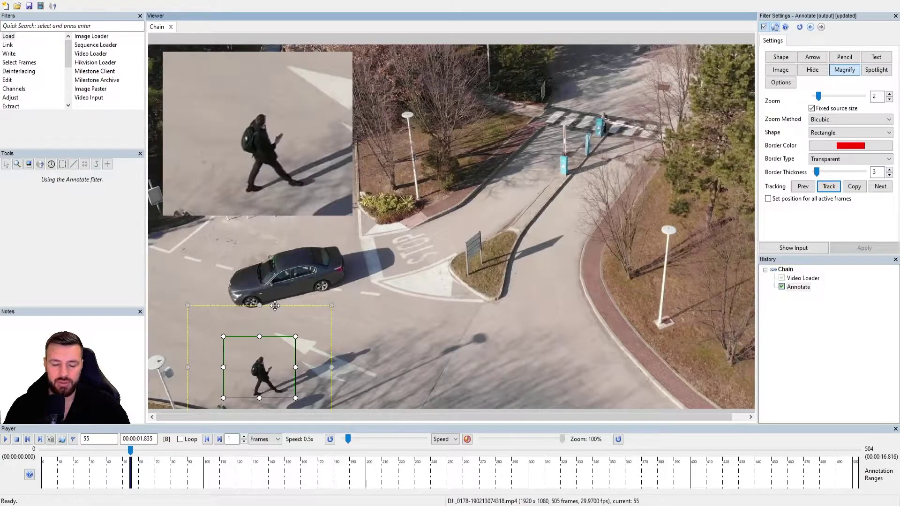
left_click_drag(223, 337, 287, 355)
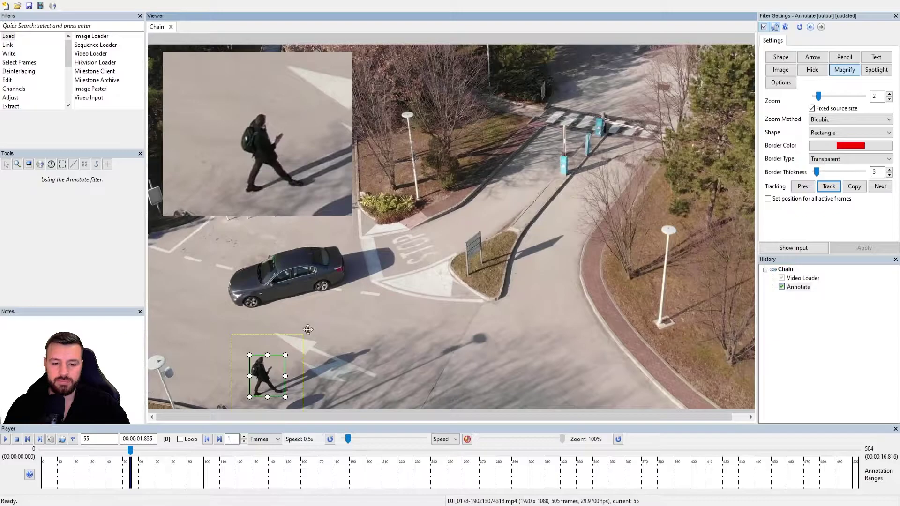
left_click(287, 334)
mouse_move(287, 334)
left_mouse_down()
mouse_move(301, 316)
mouse_move(313, 323)
mouse_move(299, 338)
left_mouse_up()
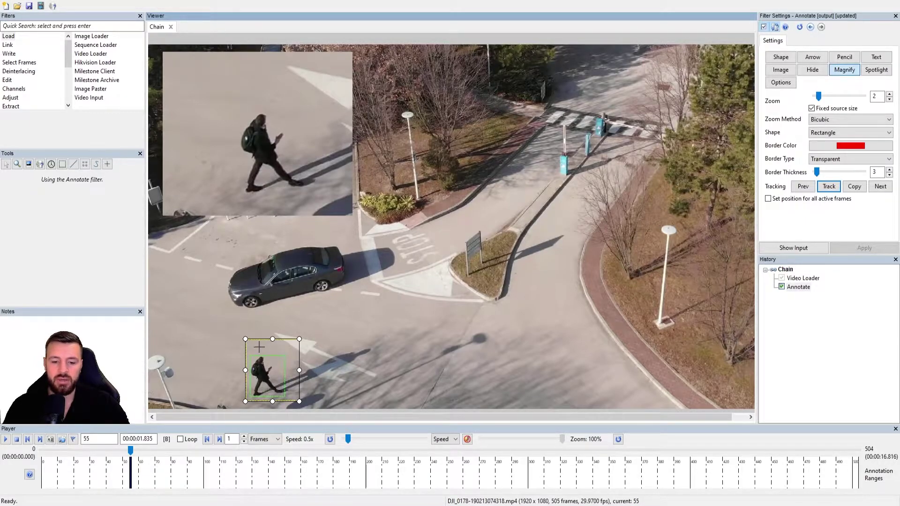
mouse_move(288, 354)
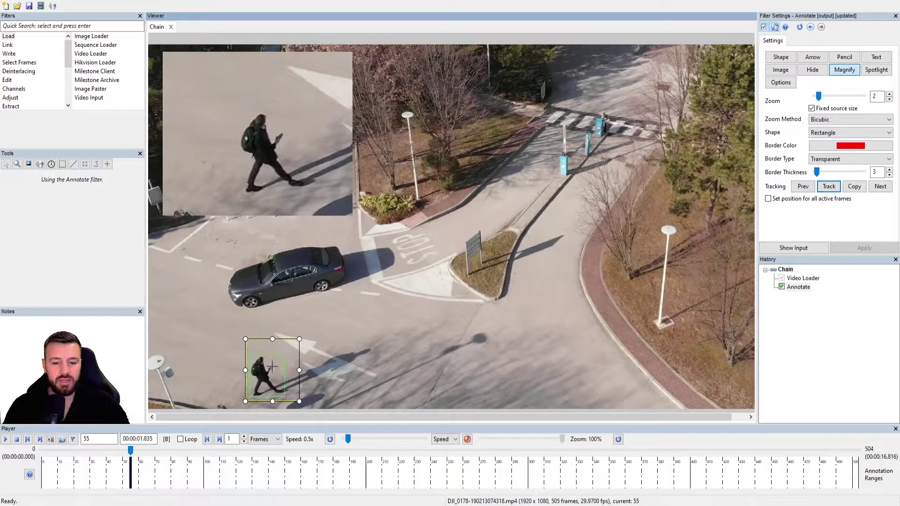
left_click_drag(246, 401, 249, 398)
left_click_drag(300, 338, 294, 345)
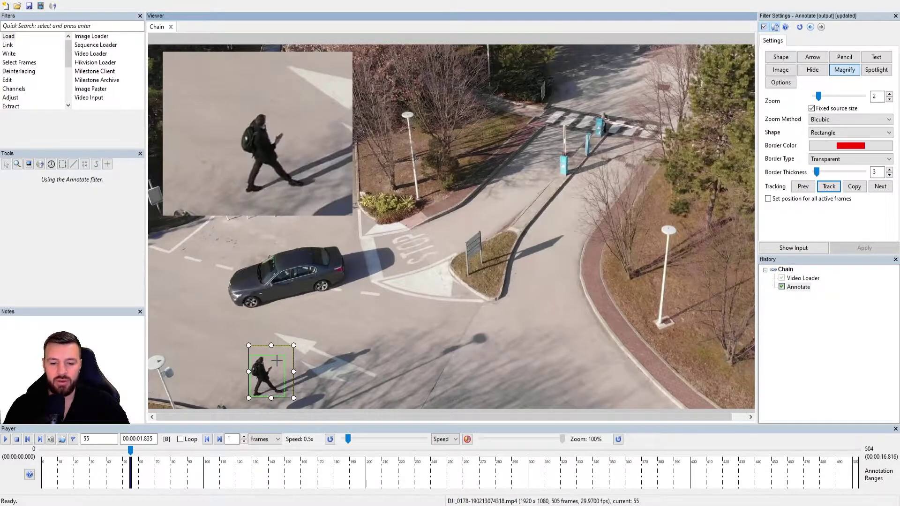
left_click_drag(296, 344, 313, 324)
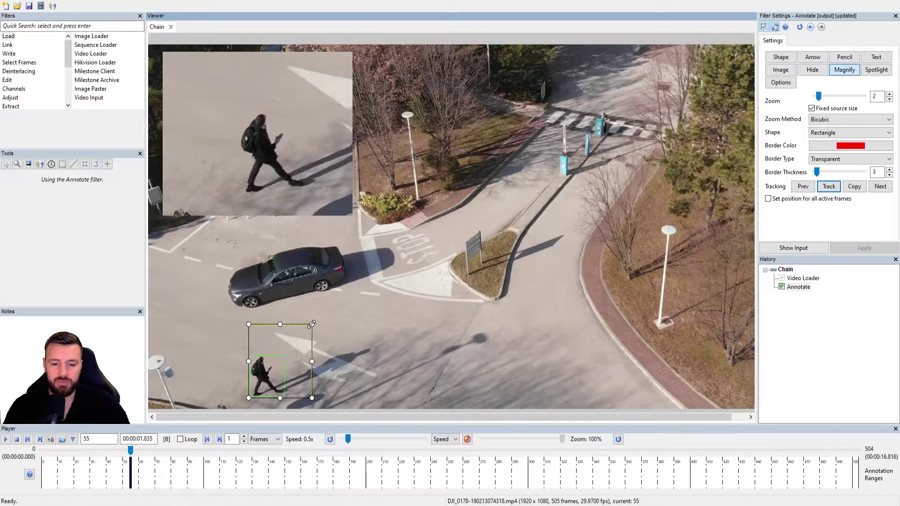
left_click_drag(312, 324, 293, 347)
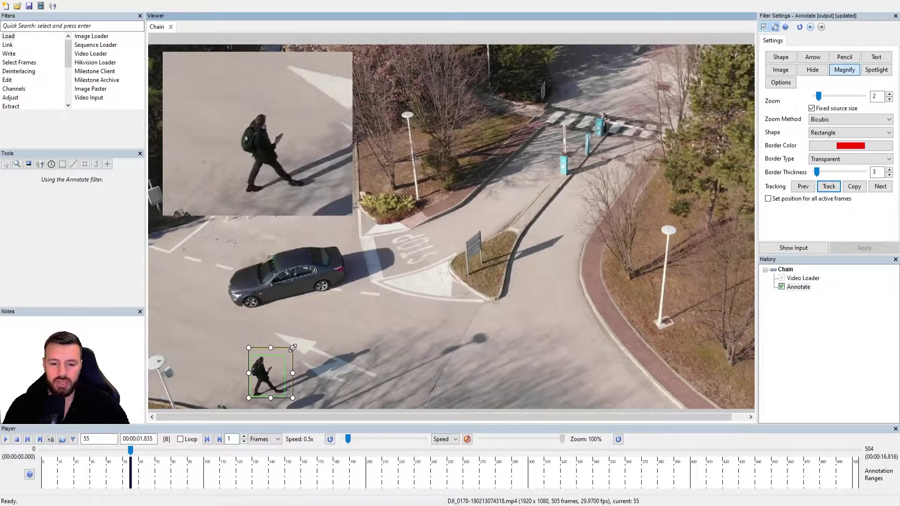
left_click_drag(292, 348, 292, 347)
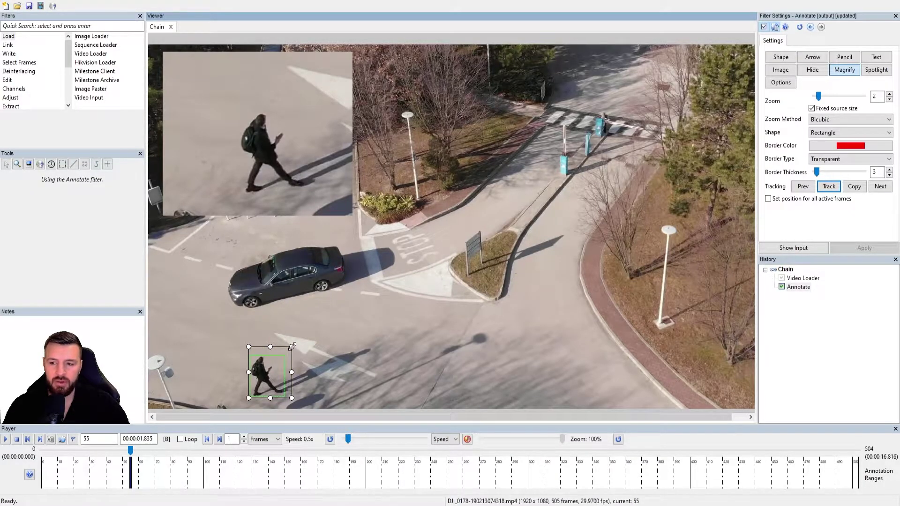
Auto-track the walker with the magnifier from frame 55 through frame 140.
left_click(829, 187)
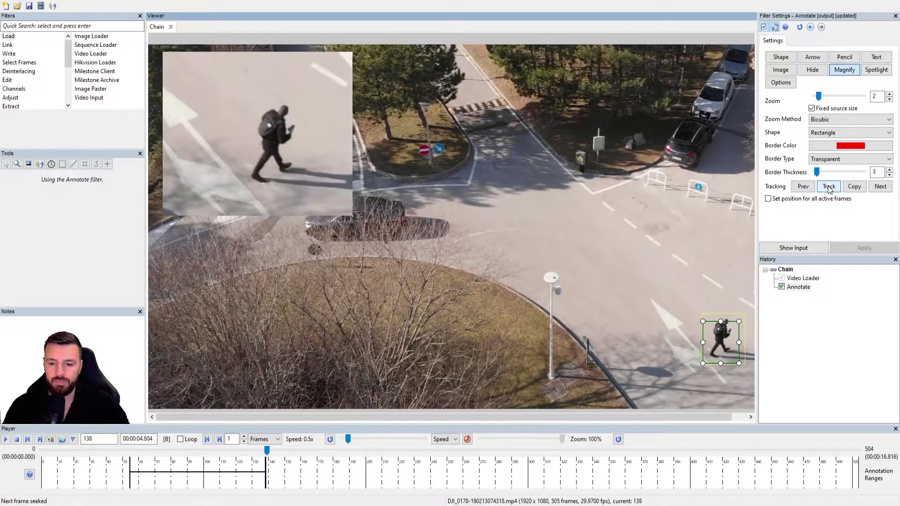
Play back the tracked magnifier inset, then rewind the timeline to about frame 10.
left_click(843, 69)
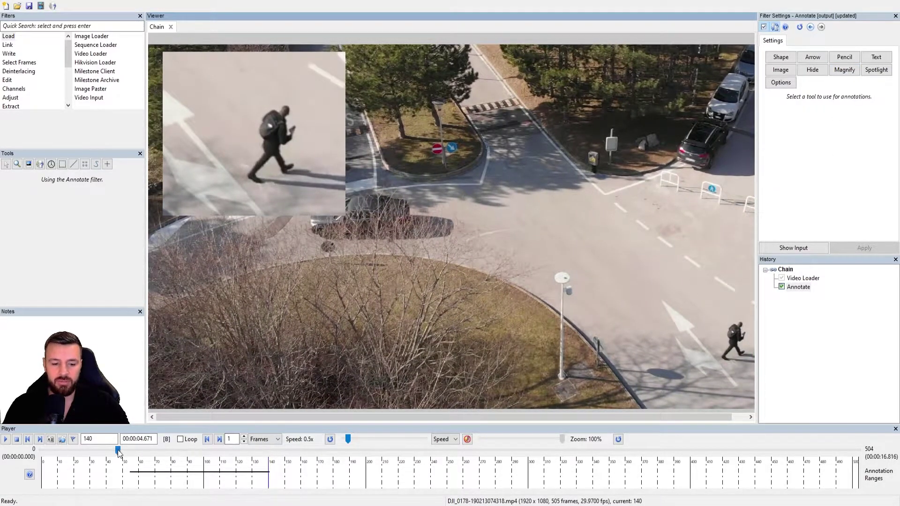
left_click(114, 449)
left_click(6, 440)
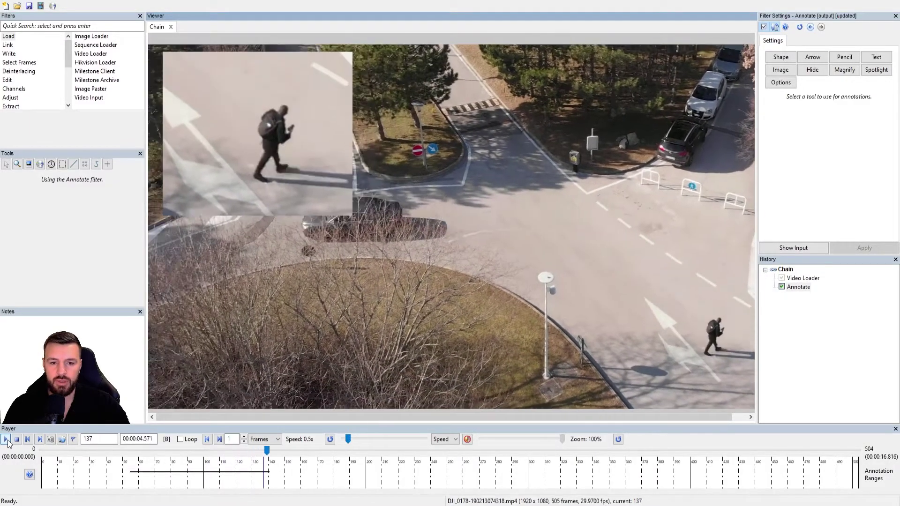
left_click(6, 439)
left_click_drag(270, 453, 264, 453)
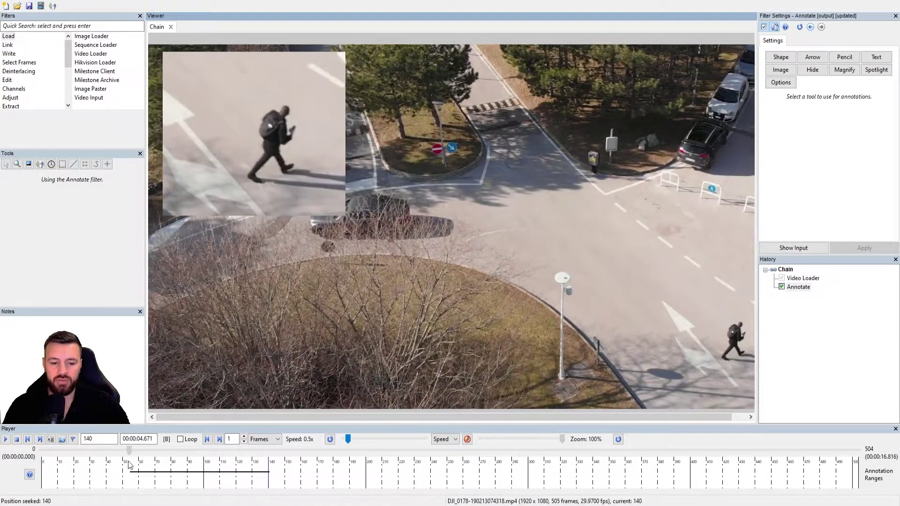
left_click(114, 457)
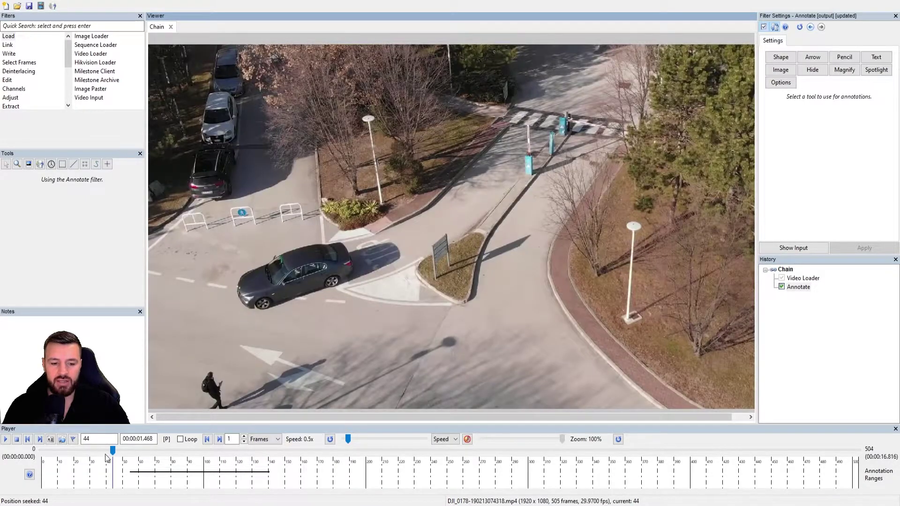
left_click_drag(89, 453, 58, 451)
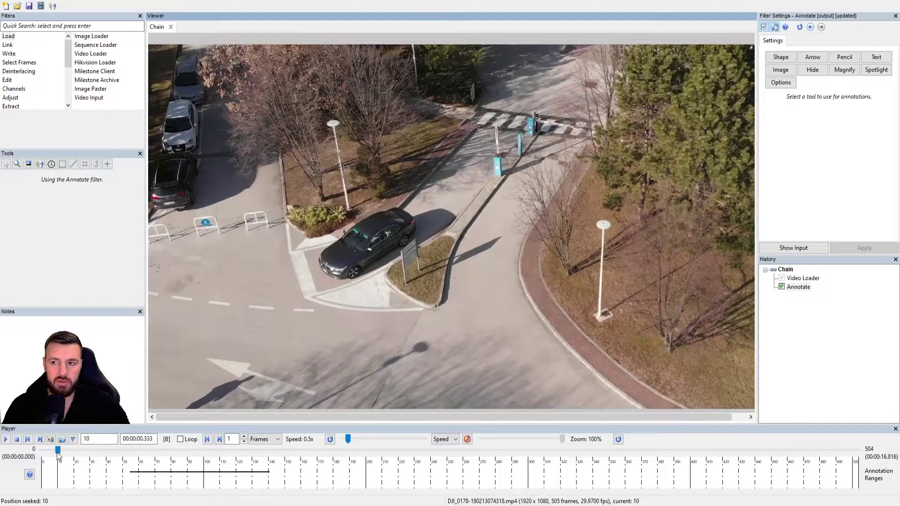
Draw a new red-bordered spotlight ellipse centred on the dark car at frame 10.
left_click(875, 72)
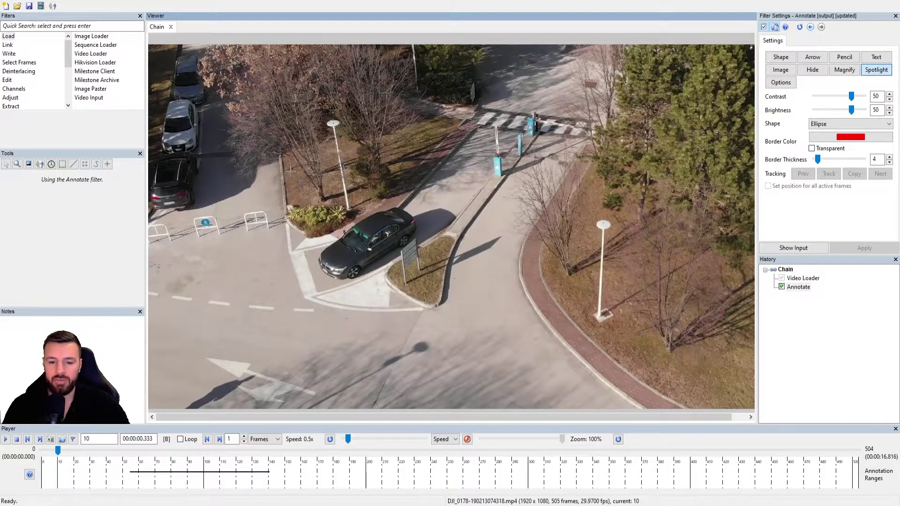
left_click_drag(290, 172, 431, 314)
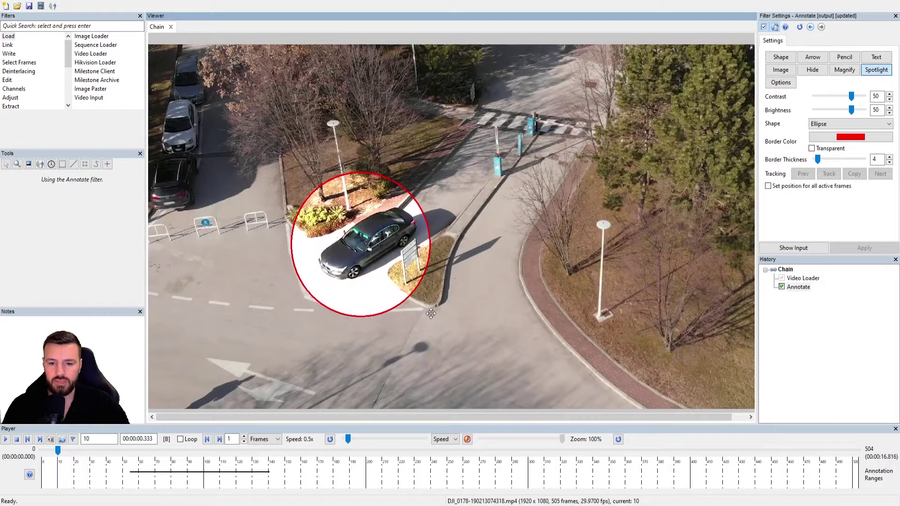
left_click_drag(379, 244, 392, 240)
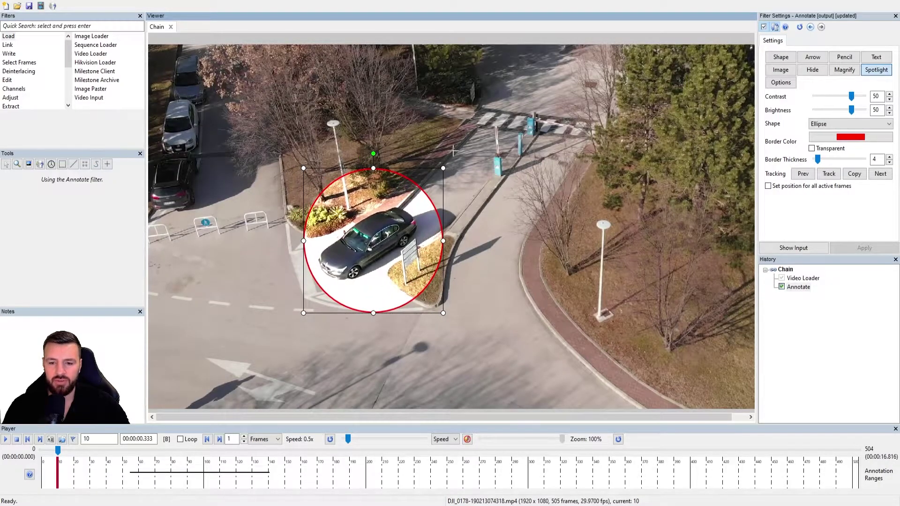
left_click_drag(443, 168, 463, 154)
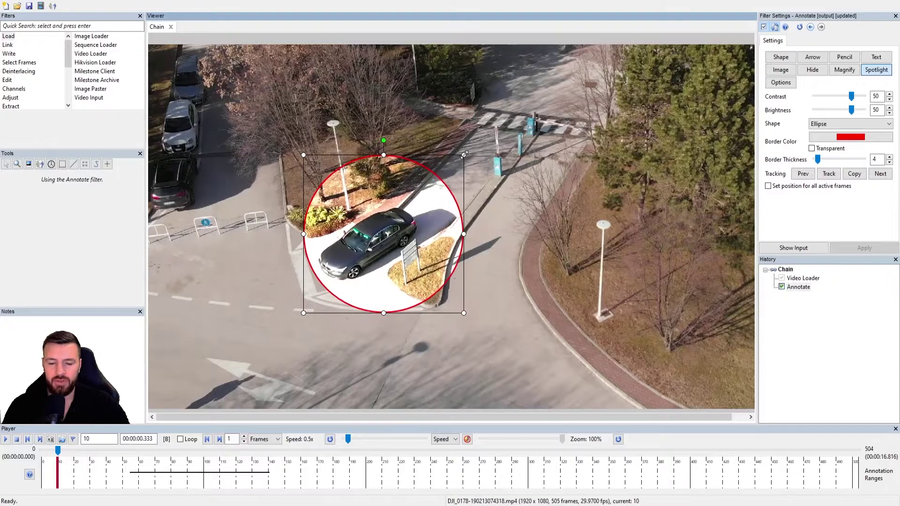
left_click_drag(417, 214, 404, 223)
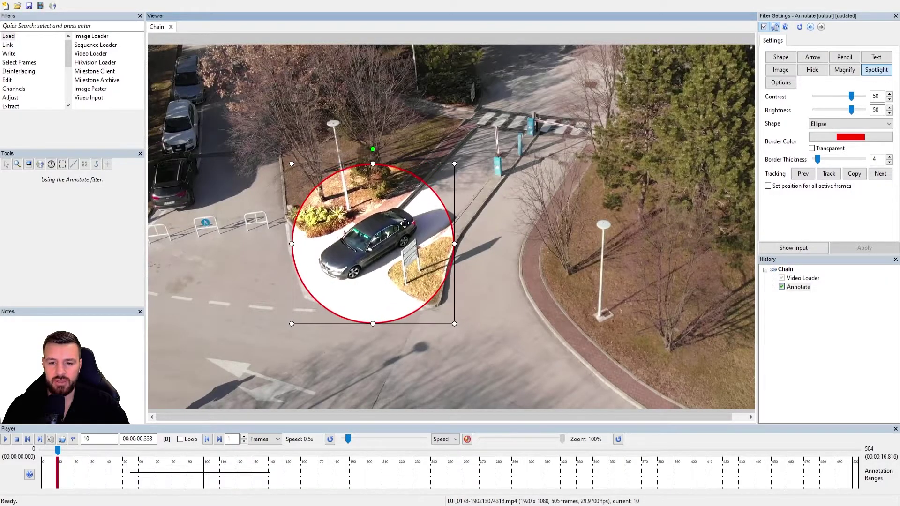
Fit the spotlight's tracking box and search area snugly around the car.
left_click(829, 173)
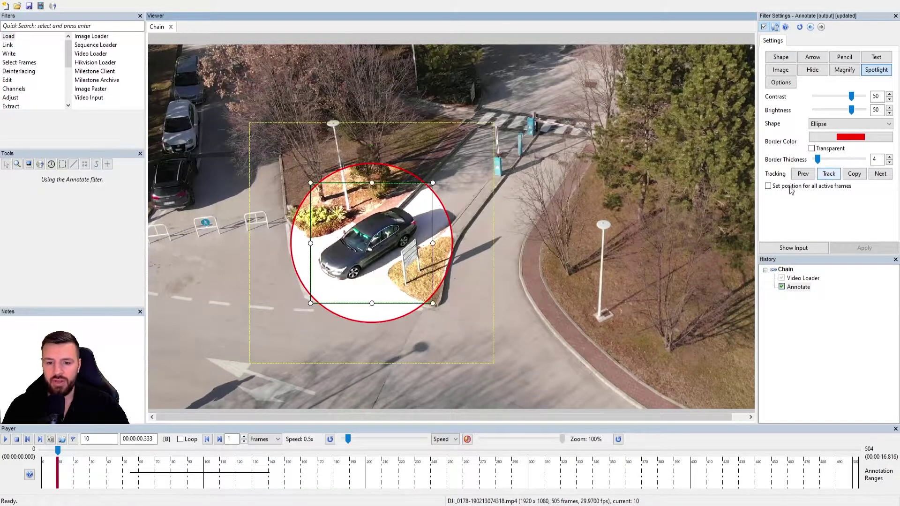
left_click_drag(433, 182, 417, 202)
left_click_drag(311, 303, 316, 280)
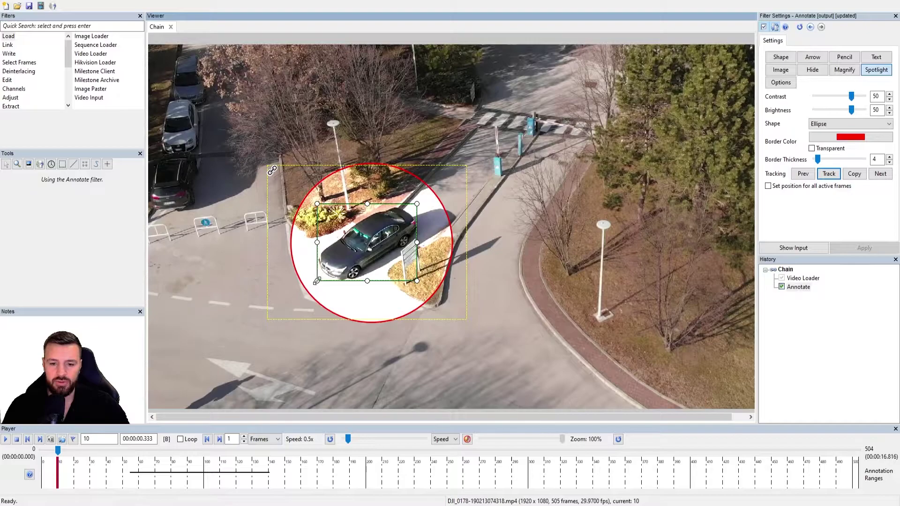
left_click_drag(467, 164, 423, 197)
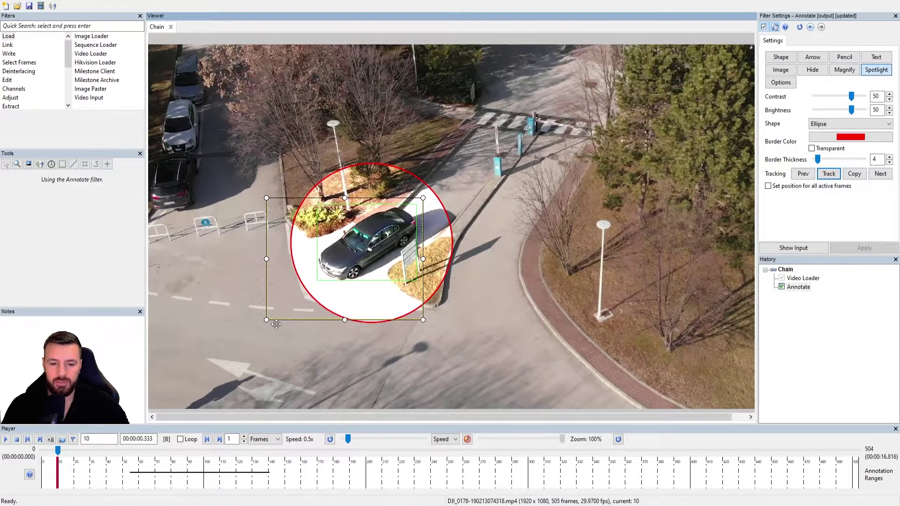
left_click_drag(265, 322, 302, 300)
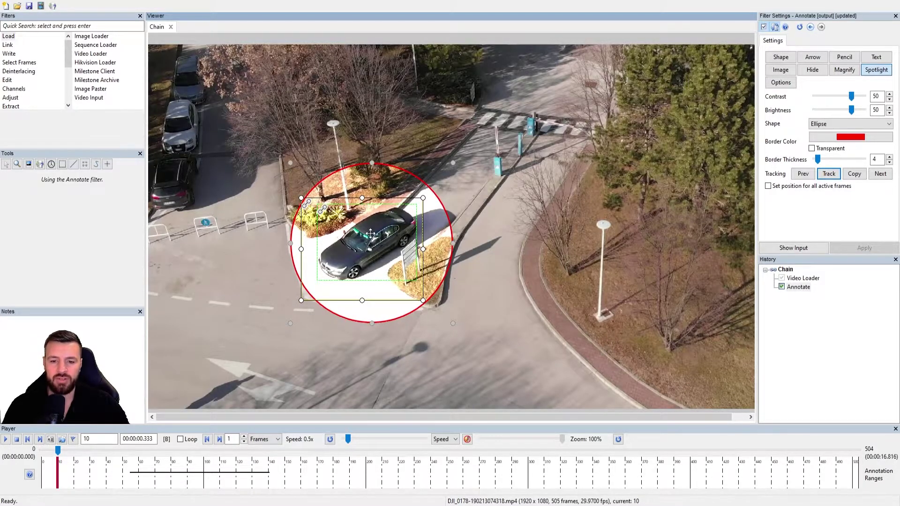
Track the car spotlight through to frame 148, then finish editing it.
left_click(829, 175)
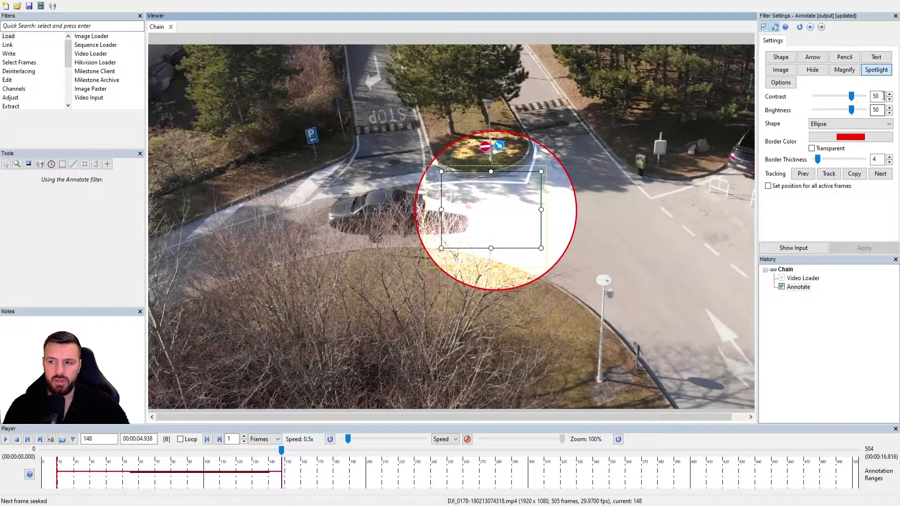
left_click(874, 77)
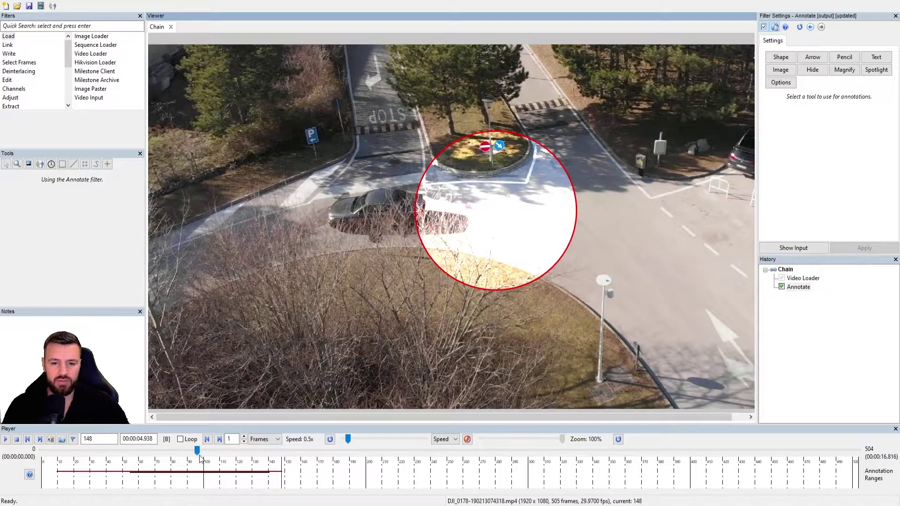
At frame 96, delete the magnified box of the pedestrian.
left_click(255, 304)
left_click(304, 113)
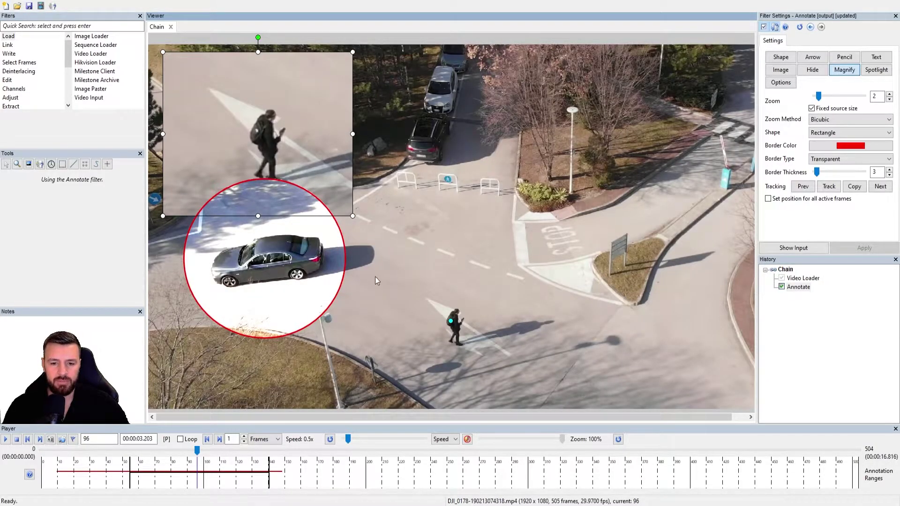
left_click(487, 246)
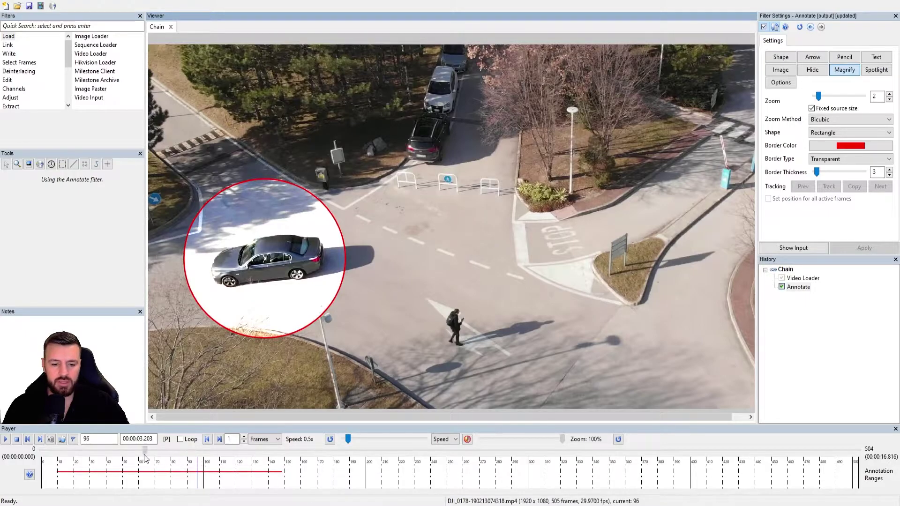
Play the video from the annotation start to review the spotlight, then pause around frame 103.
left_click(118, 458)
key("space")
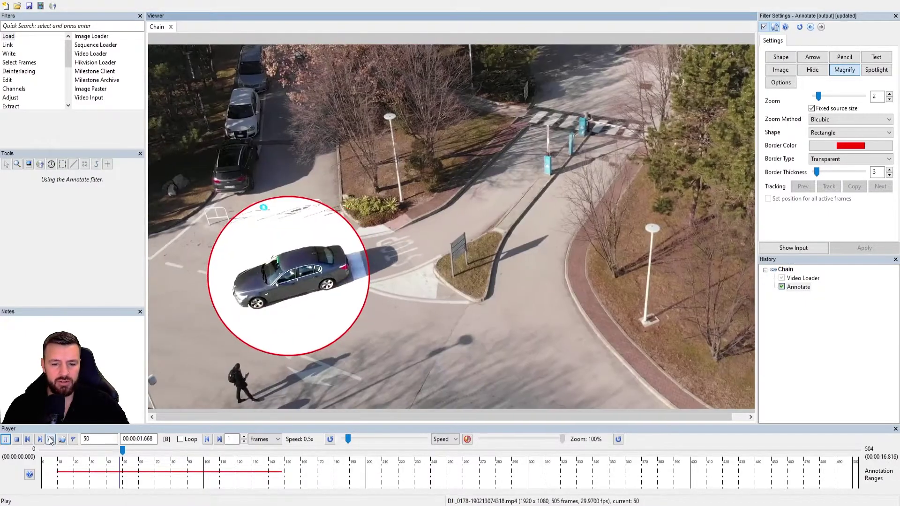
mouse_move(254, 236)
left_mouse_down()
mouse_move(233, 232)
mouse_move(234, 215)
mouse_move(336, 244)
left_mouse_up()
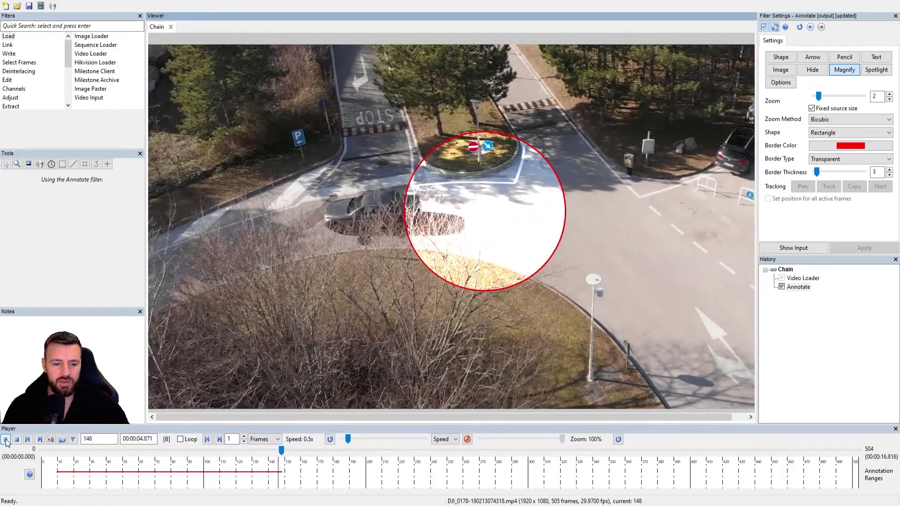
left_click(6, 439)
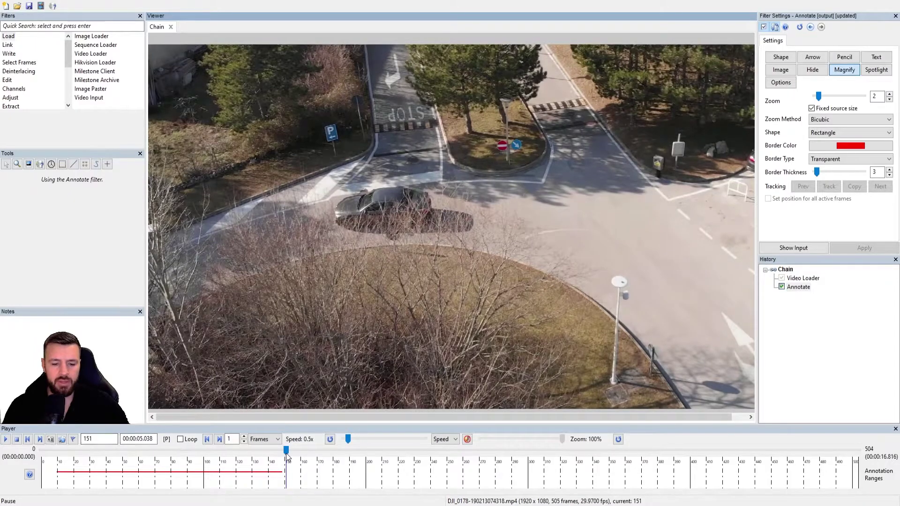
left_click(214, 450)
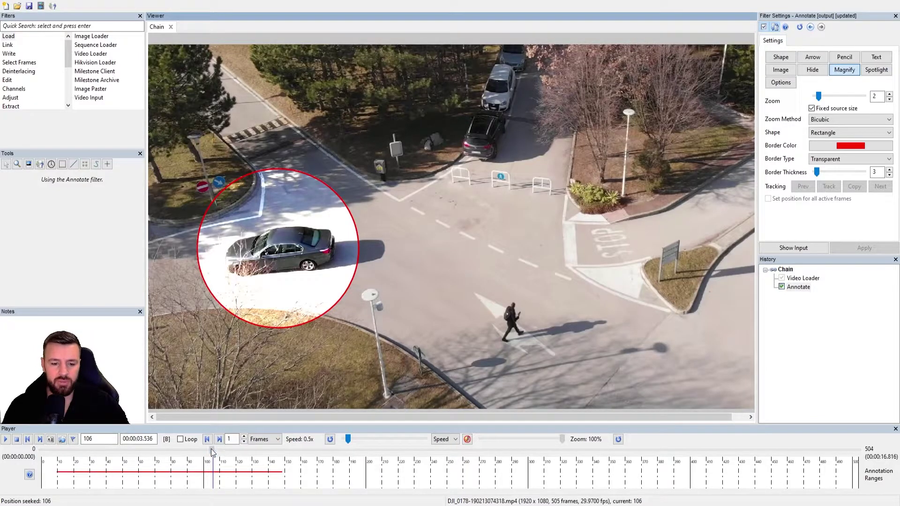
key("Left")
left_click_drag(210, 451, 209, 451)
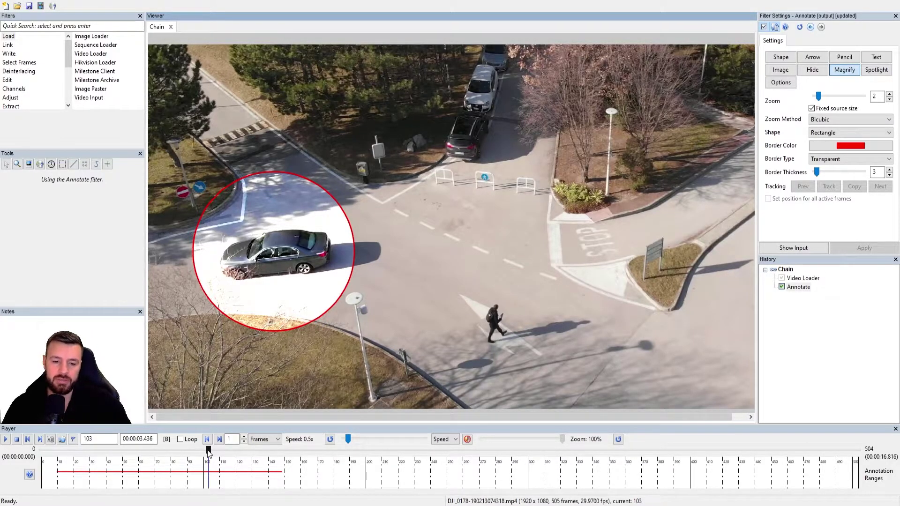
Select the car spotlight and, at frame 170, drag it onto the car behind the bushes.
left_click(212, 451)
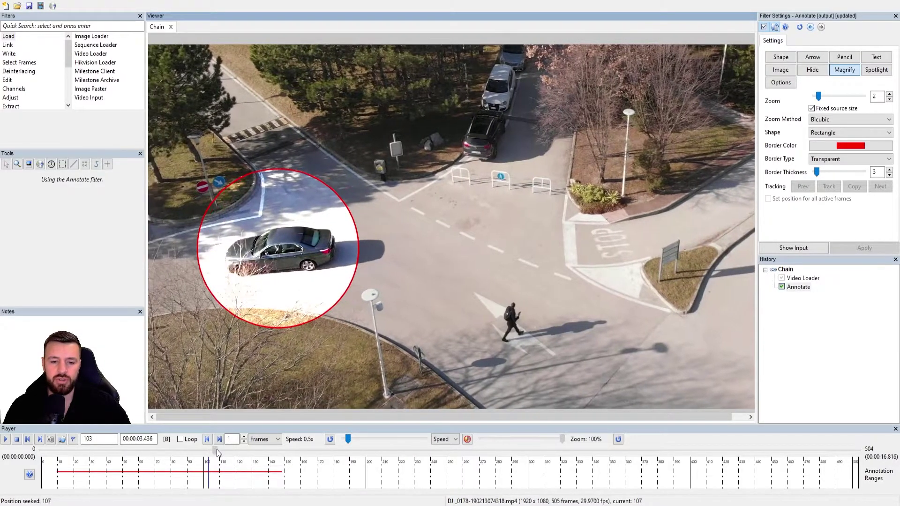
mouse_move(217, 450)
left_mouse_down()
mouse_move(237, 449)
mouse_move(225, 452)
left_mouse_up()
key("Left")
key("Left")
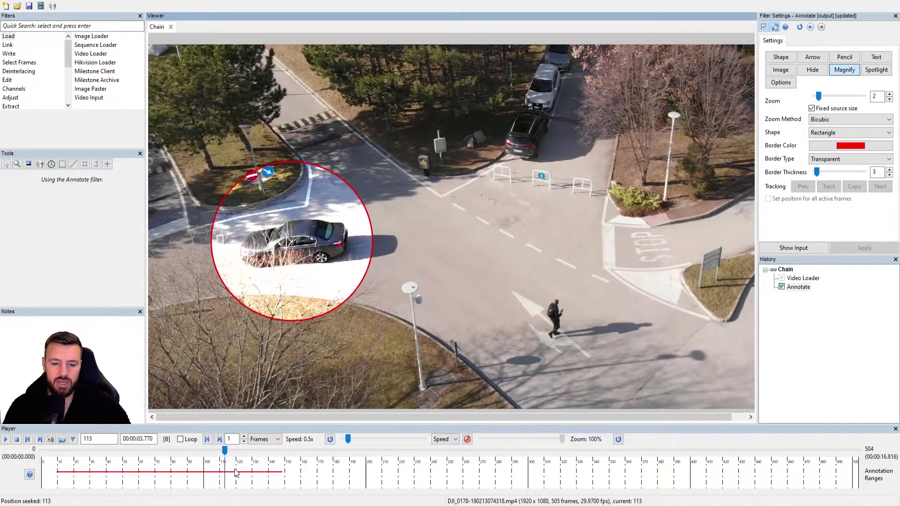
left_click(317, 250)
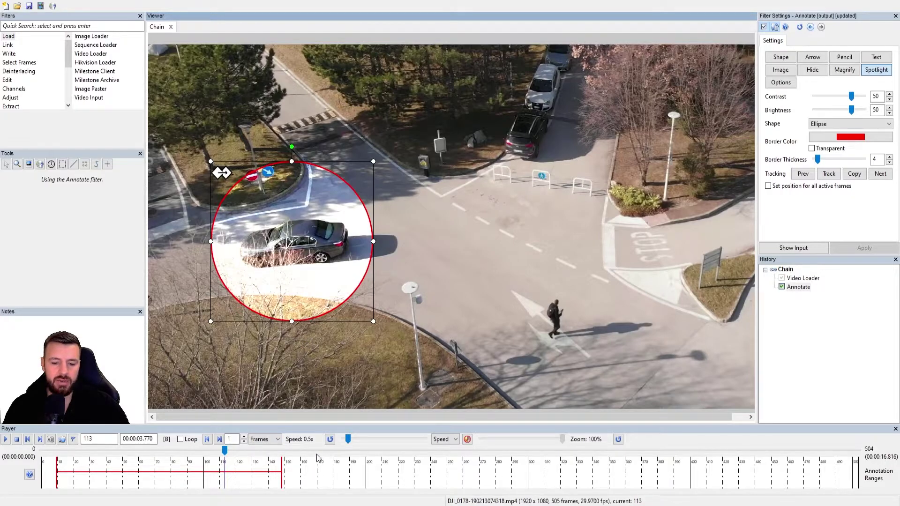
left_click(311, 491)
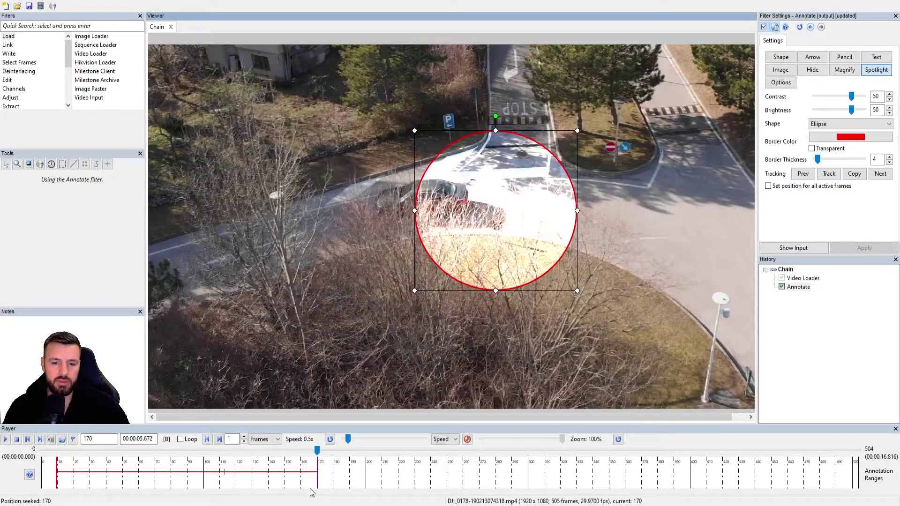
left_click_drag(507, 242, 434, 233)
left_click_drag(436, 232, 438, 231)
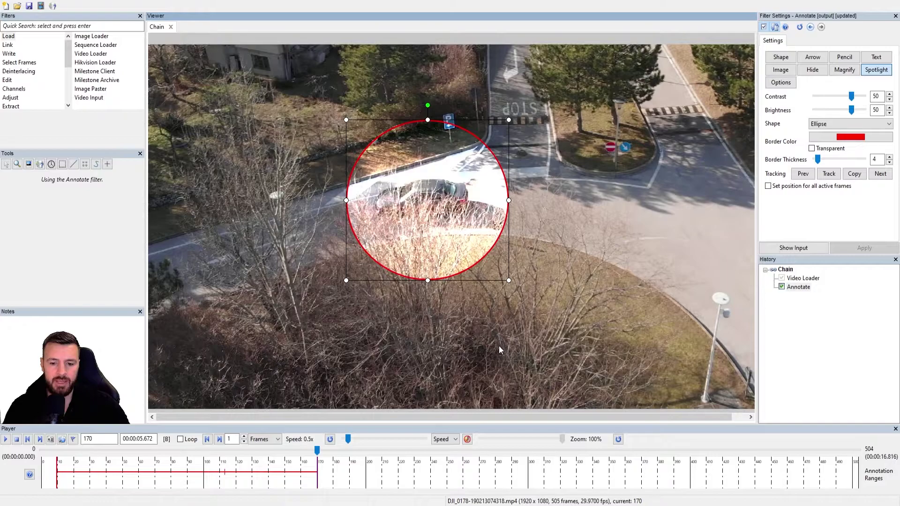
left_click(887, 72)
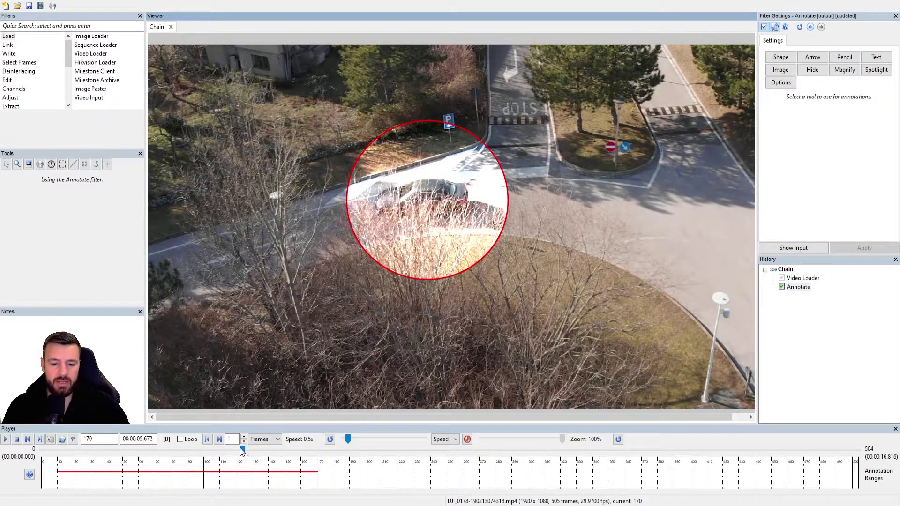
Play the video from frame 124 to check the spotlight, then pause.
left_click_drag(243, 451, 242, 450)
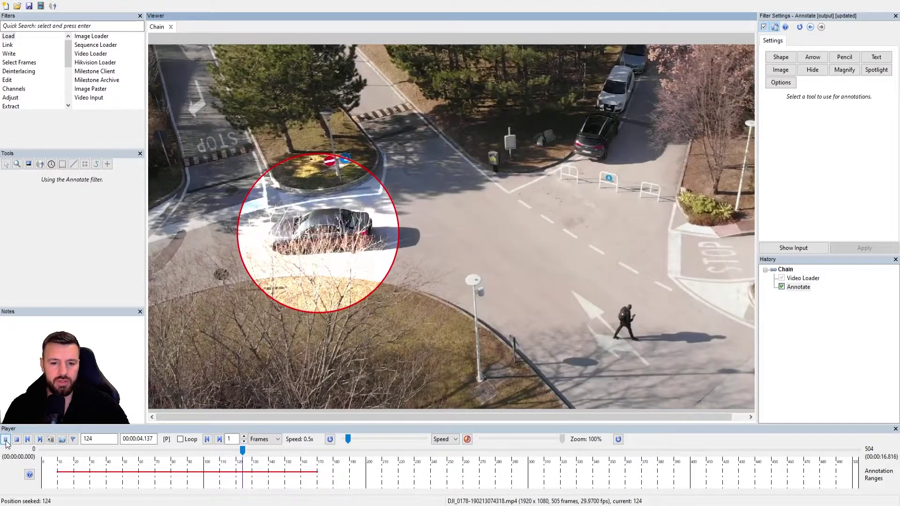
left_click(6, 440)
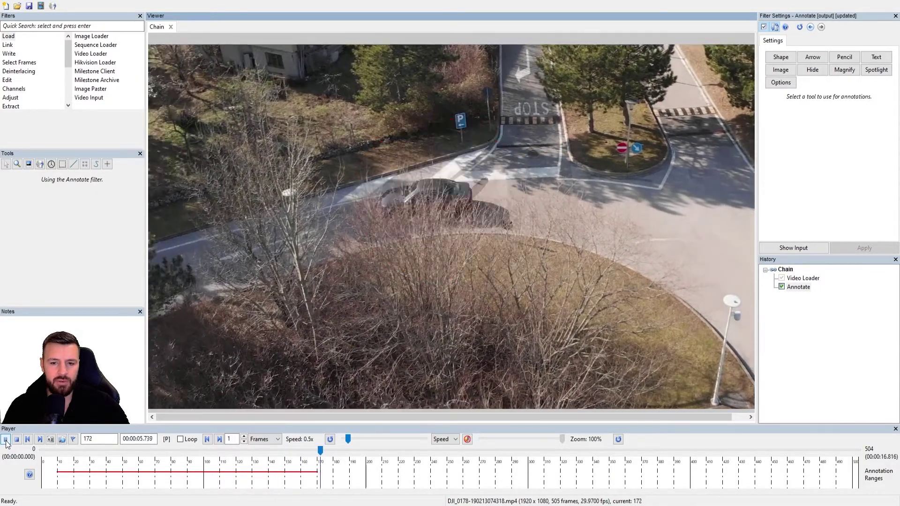
left_click(6, 440)
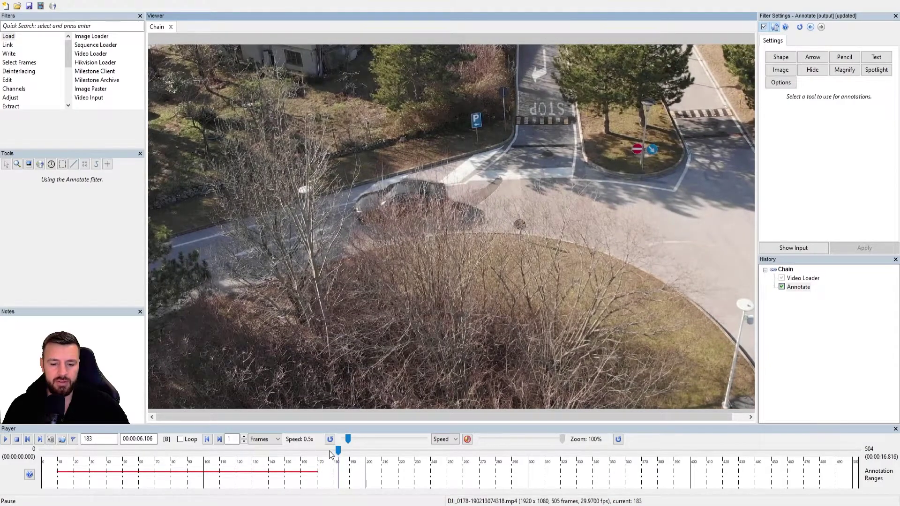
Go back to frame 169 and select the spotlight circle to show its settings.
left_click_drag(330, 453, 326, 460)
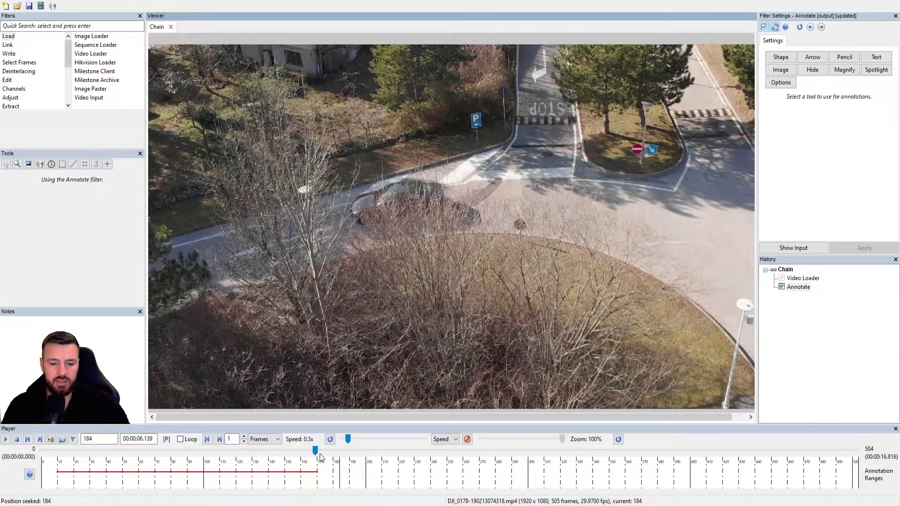
left_click(320, 452)
left_click(316, 450)
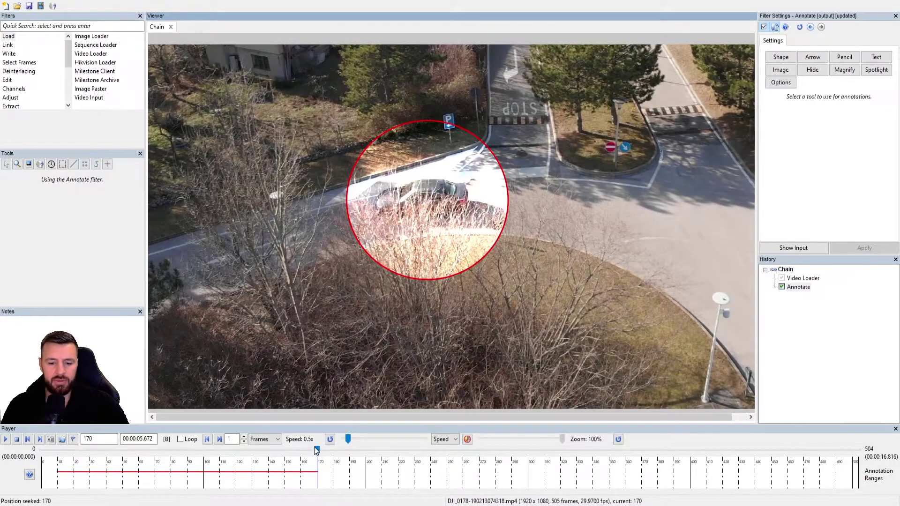
left_click_drag(316, 450, 315, 450)
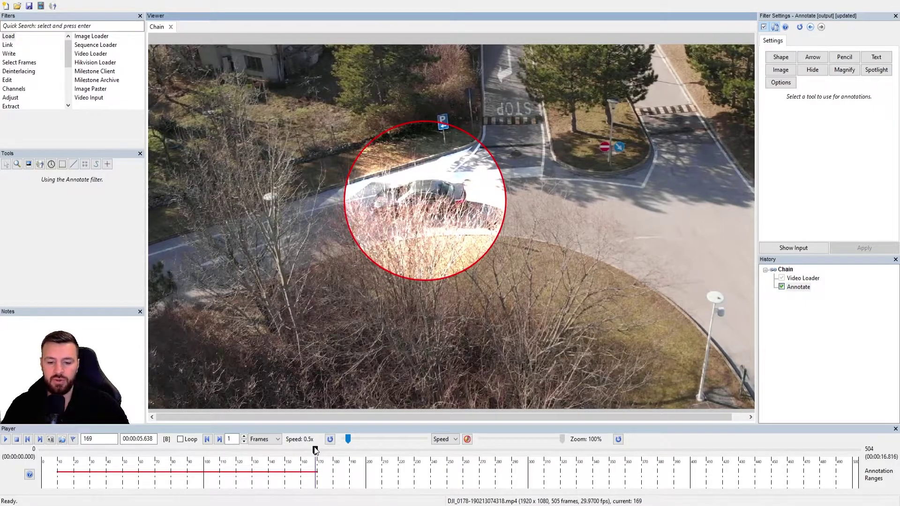
left_click(428, 258)
left_click(429, 253)
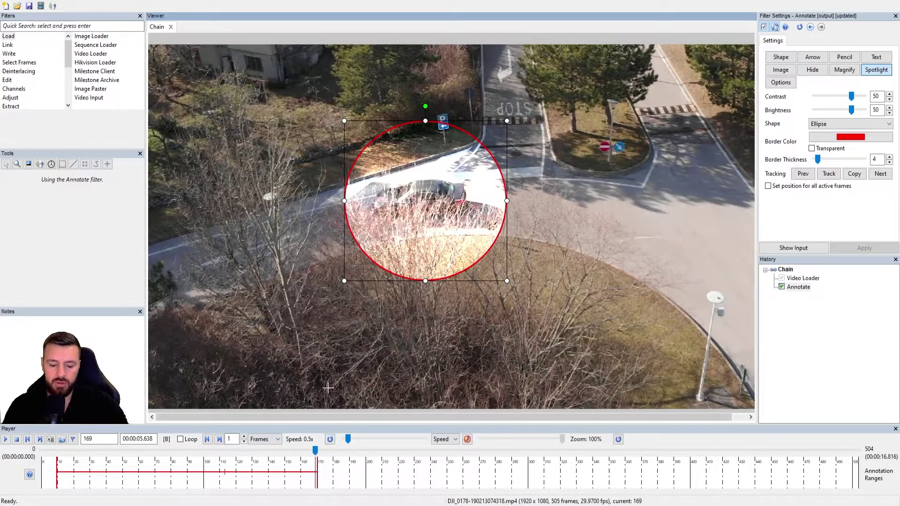
Move the spotlight onto the car at frames 224 and 340, extending it to frame 340.
left_click_drag(317, 451, 318, 451)
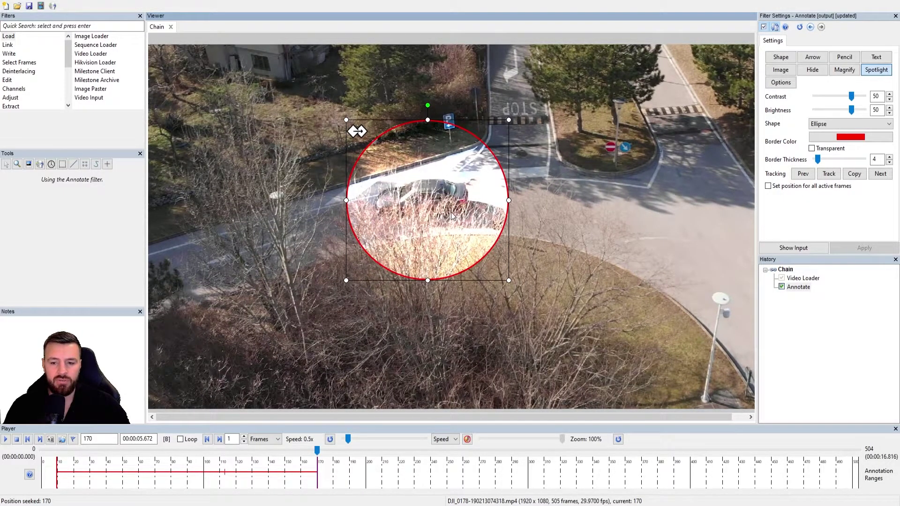
left_click(366, 458)
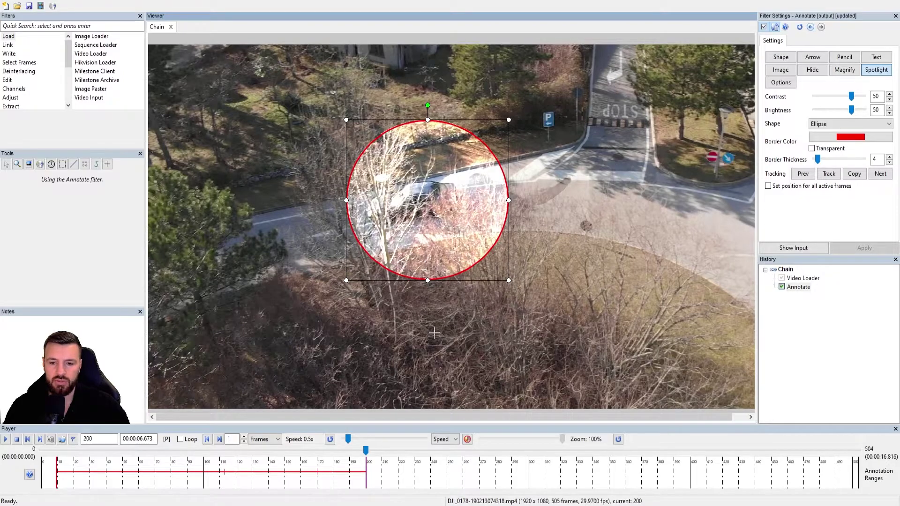
left_click(405, 457)
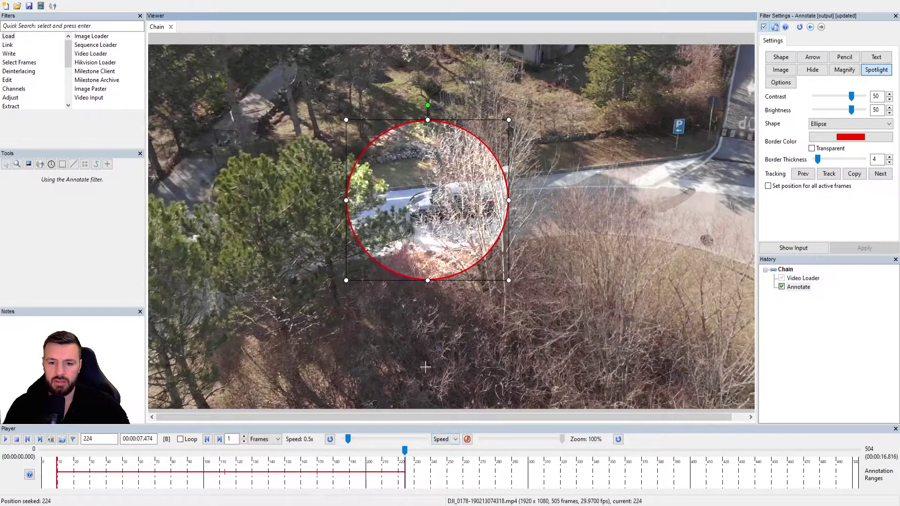
left_click_drag(419, 234, 452, 220)
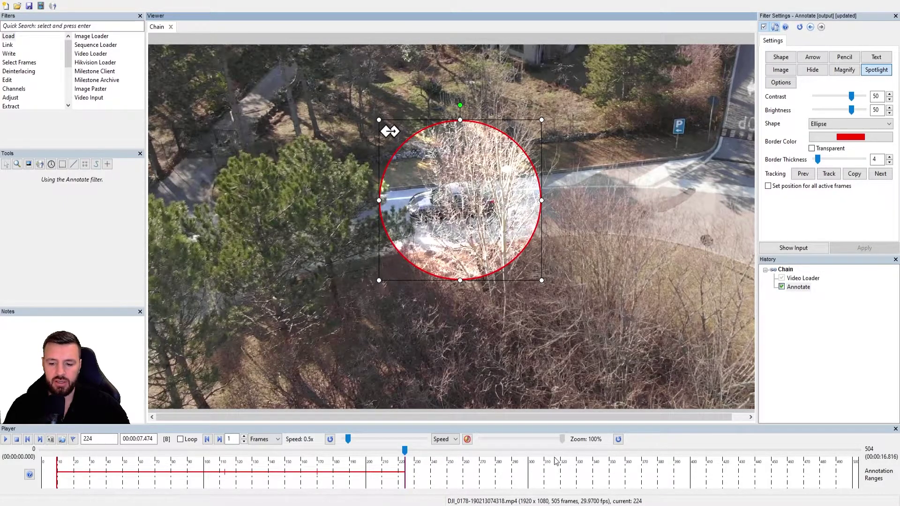
left_click(592, 460)
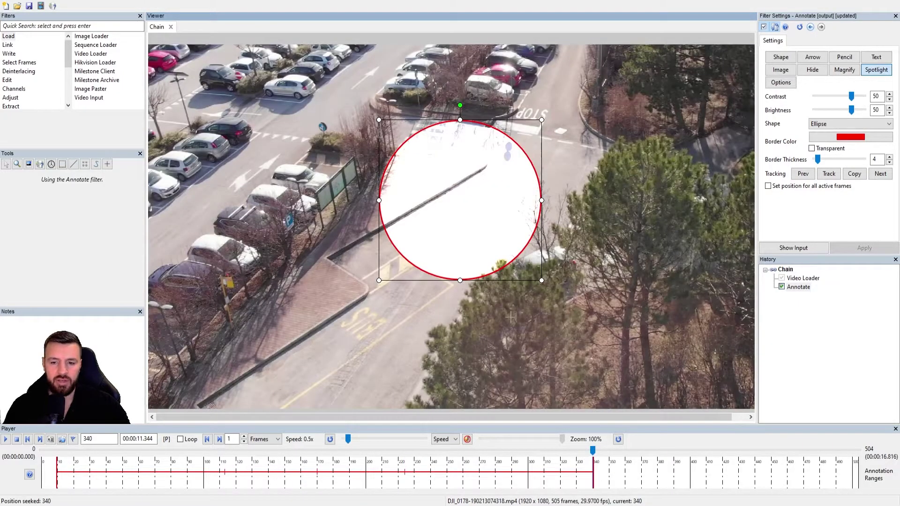
left_click_drag(468, 216, 543, 300)
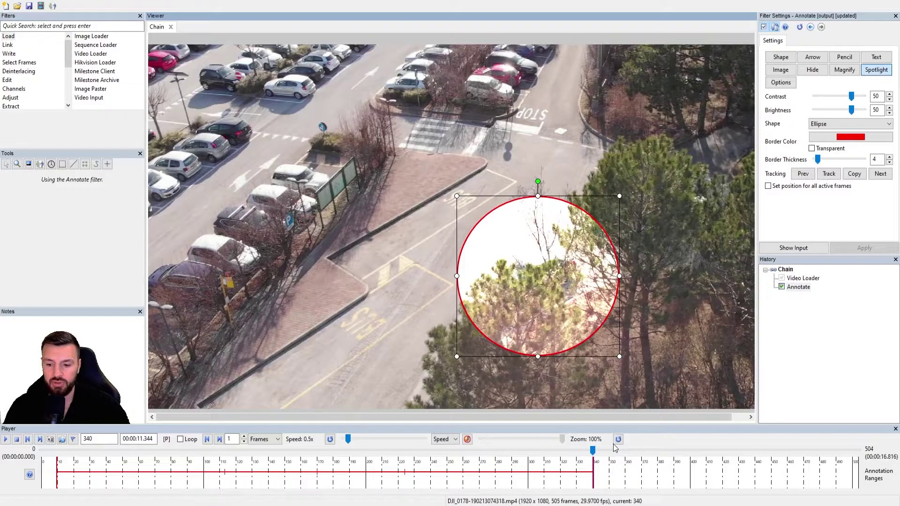
key("Escape")
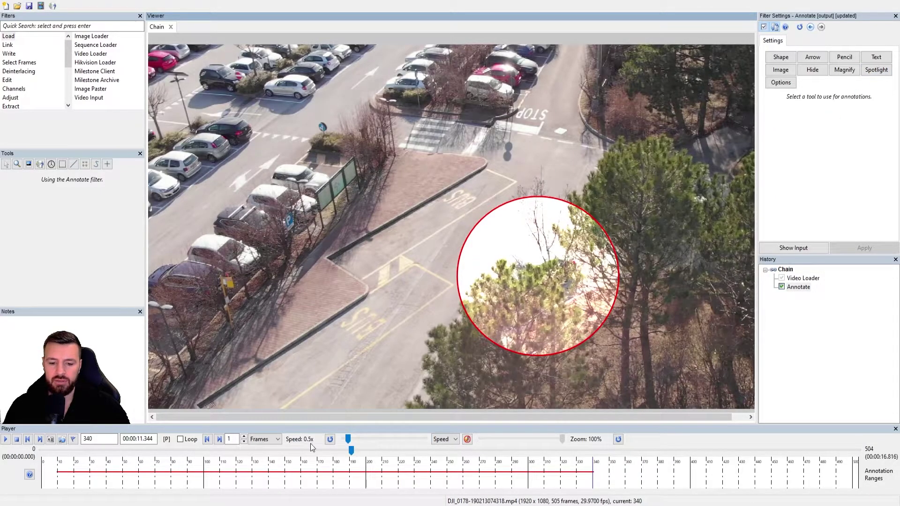
left_click(6, 441)
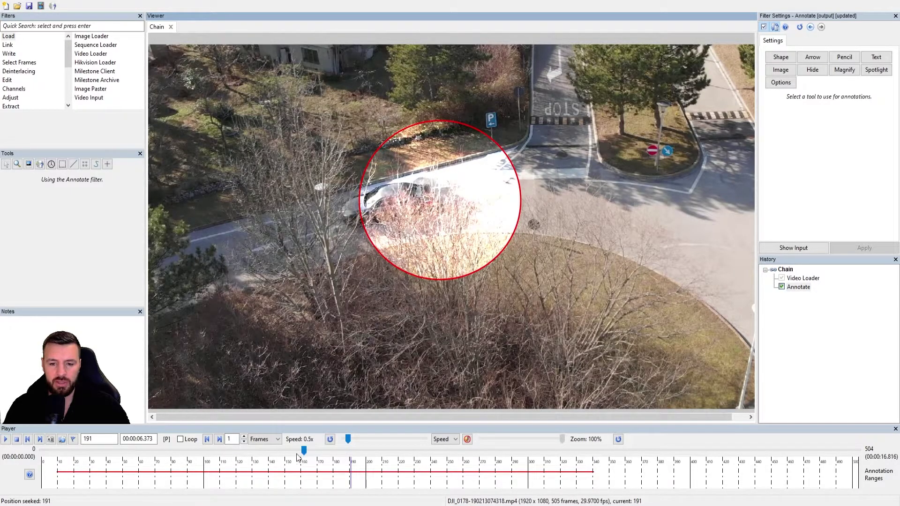
left_click(73, 439)
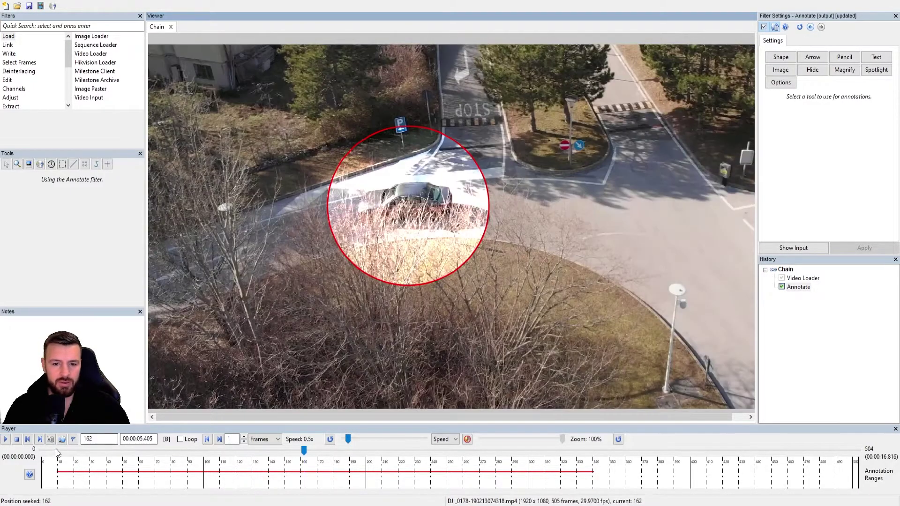
left_click(5, 441)
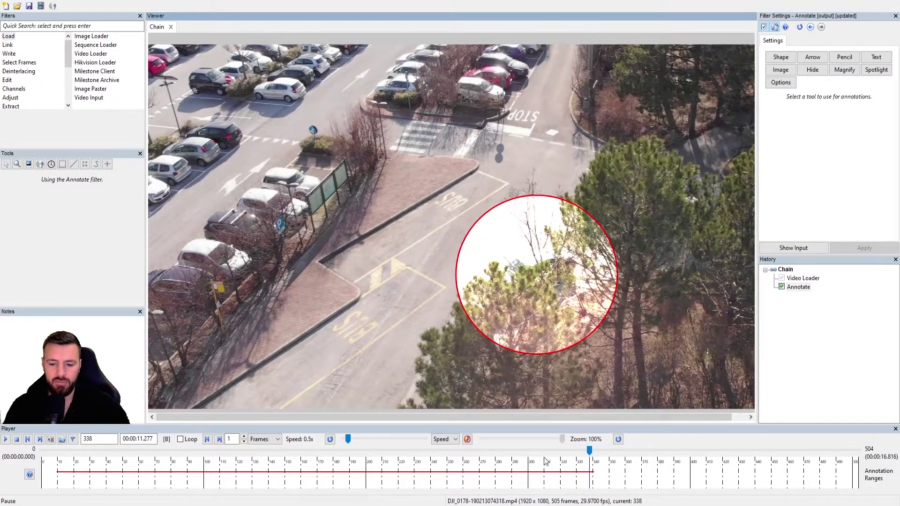
left_click(550, 457)
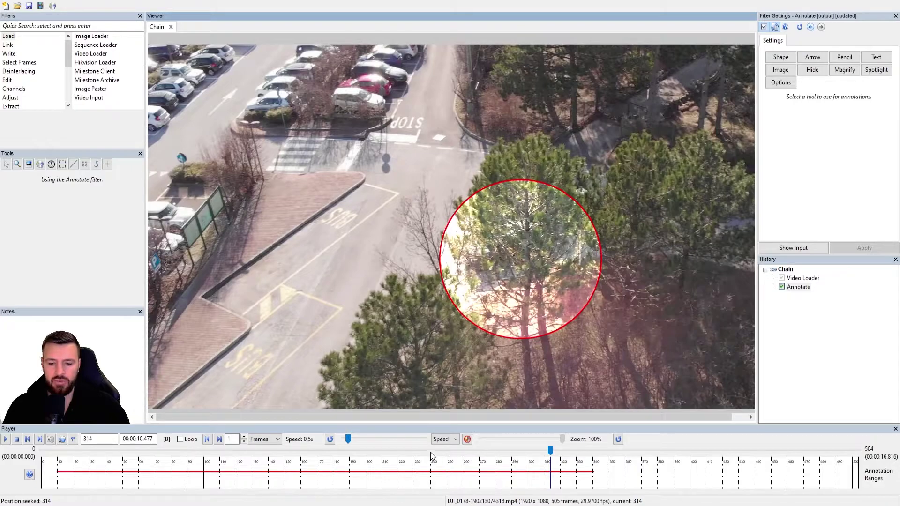
left_click(438, 447)
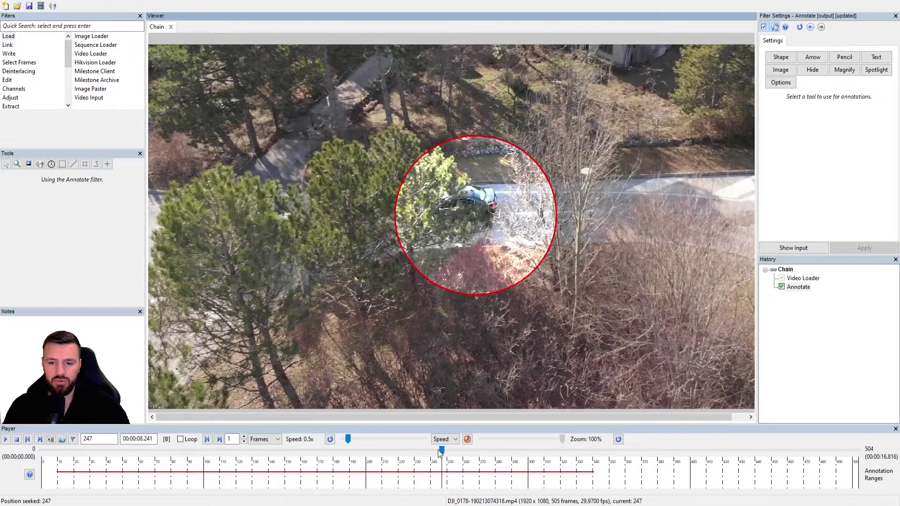
Select the spotlight and drag it onto the car at frames 238, 258 and 280.
left_click(483, 215)
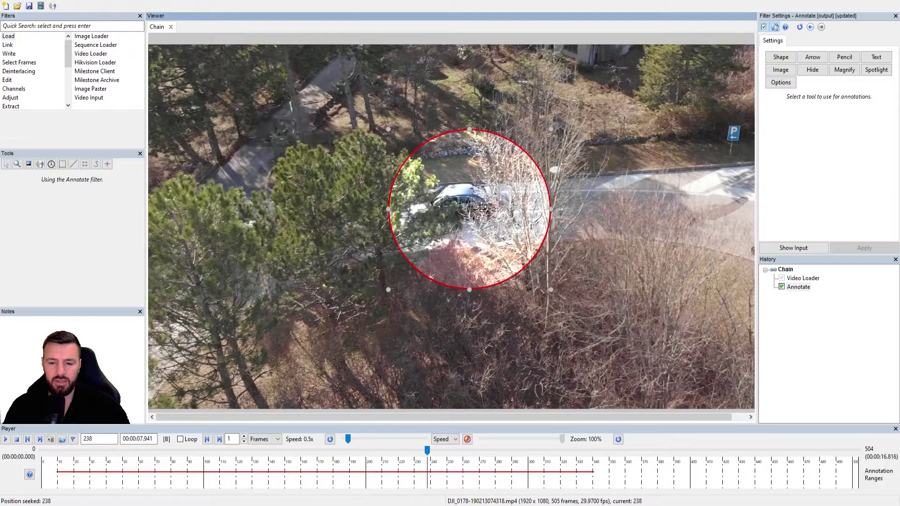
left_click_drag(482, 207, 461, 198)
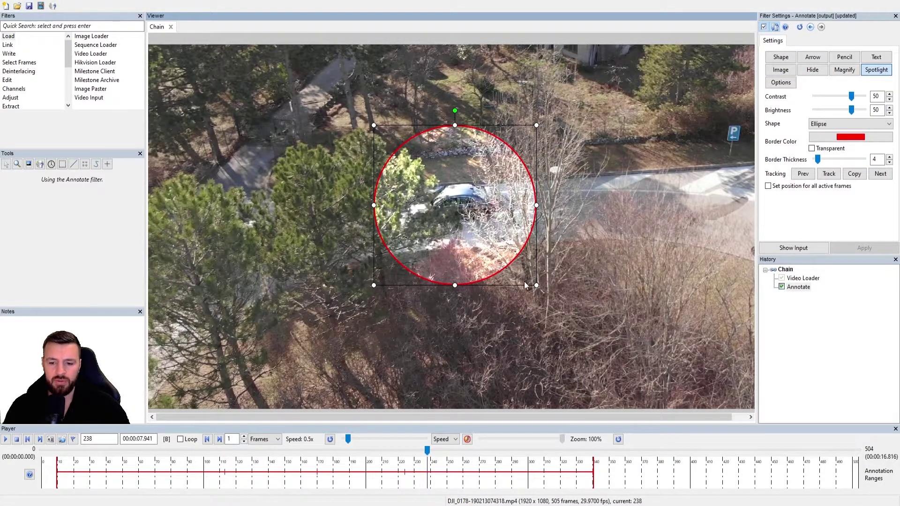
left_click(460, 451)
left_click_drag(474, 273, 449, 250)
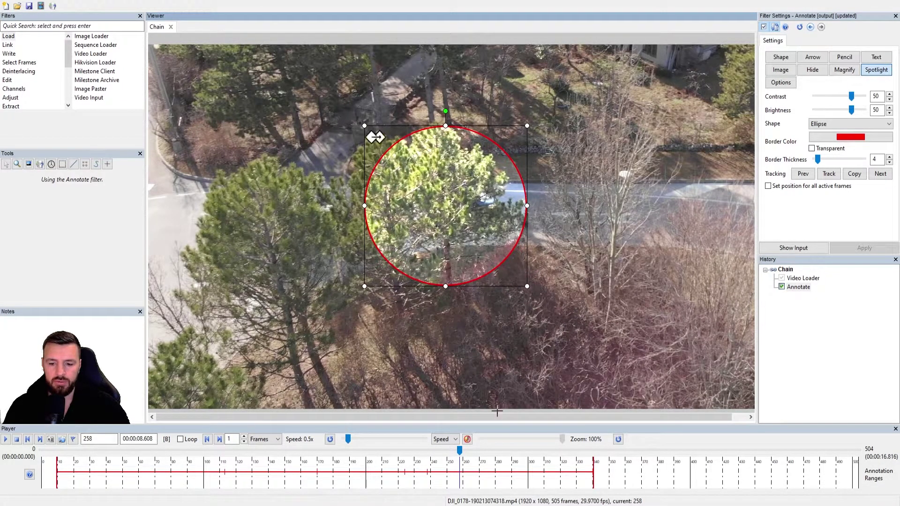
left_click(496, 449)
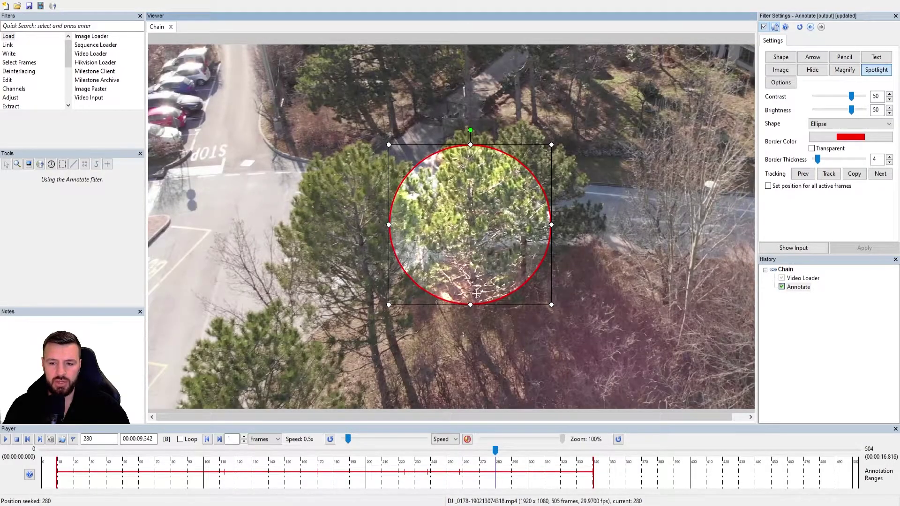
left_click_drag(485, 240, 490, 225)
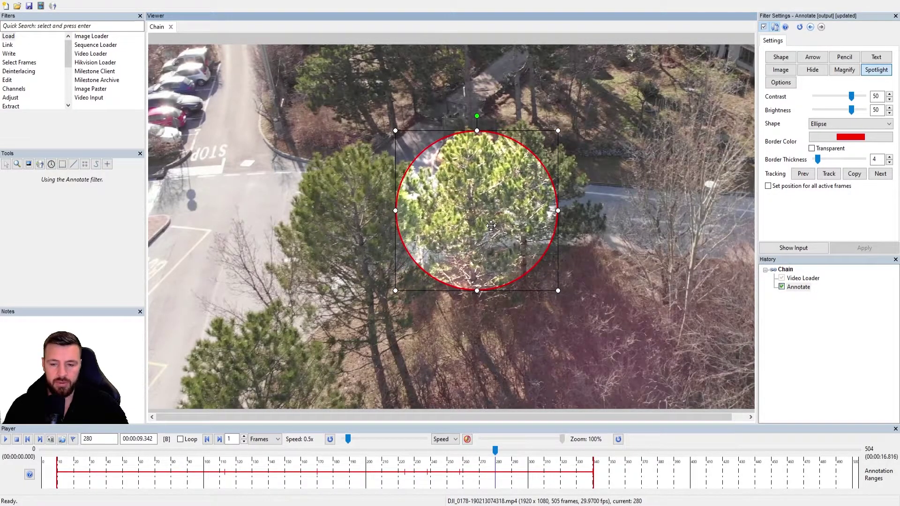
Reposition the spotlight over the car at frames 298, 314 and 327, then finish editing.
left_click(526, 450)
left_click_drag(492, 259, 481, 249)
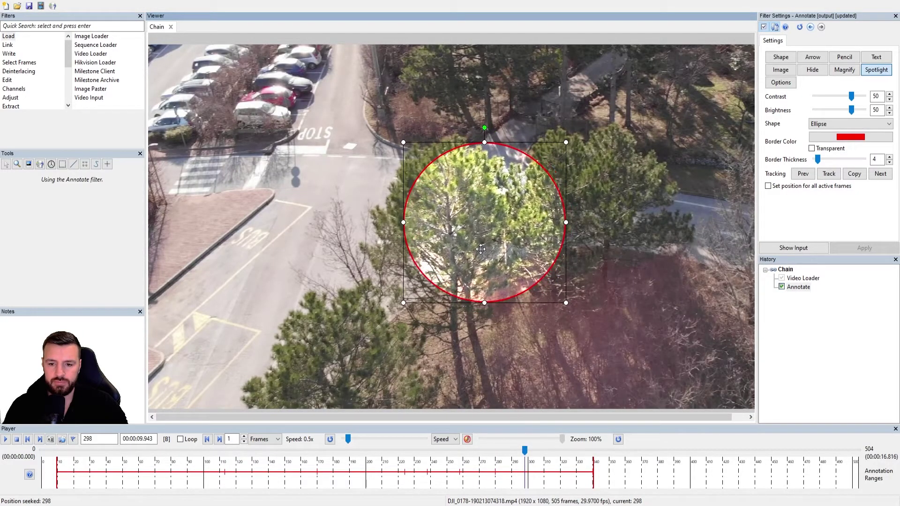
left_click(550, 450)
left_click_drag(500, 281, 511, 255)
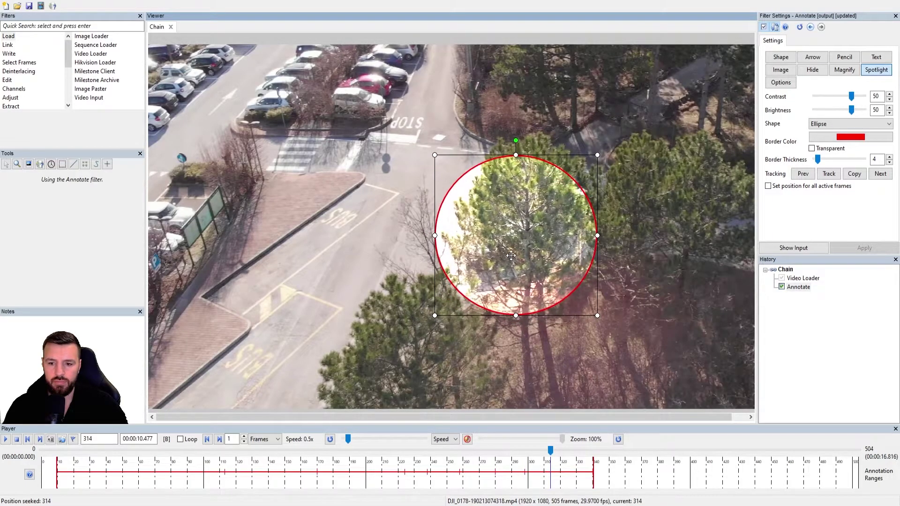
left_click(572, 449)
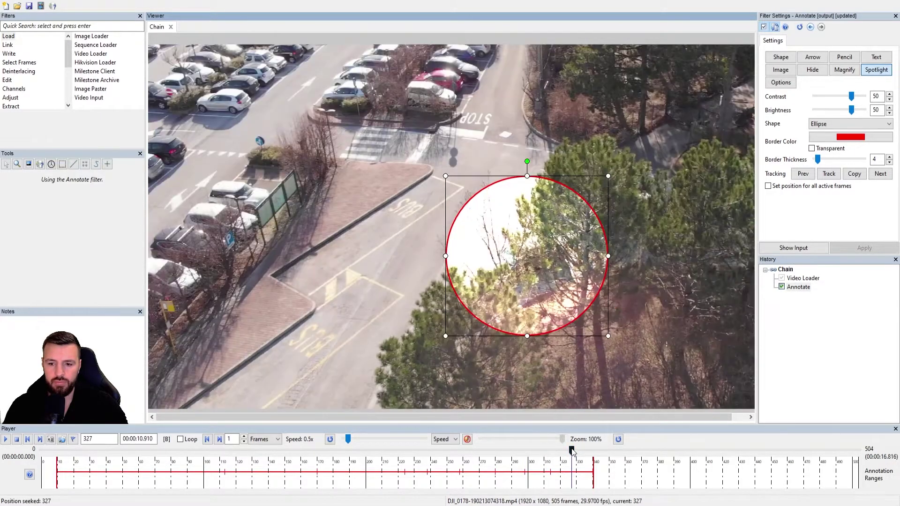
left_click_drag(523, 272, 546, 256)
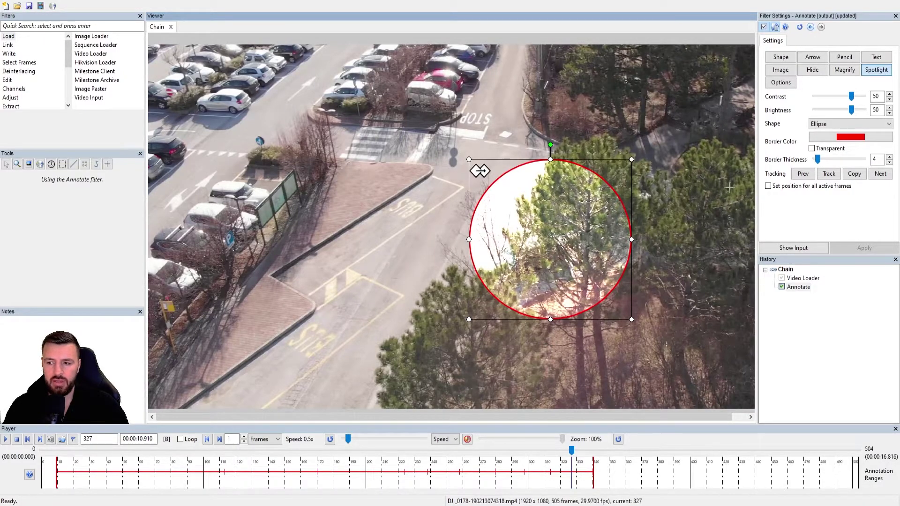
left_click(876, 69)
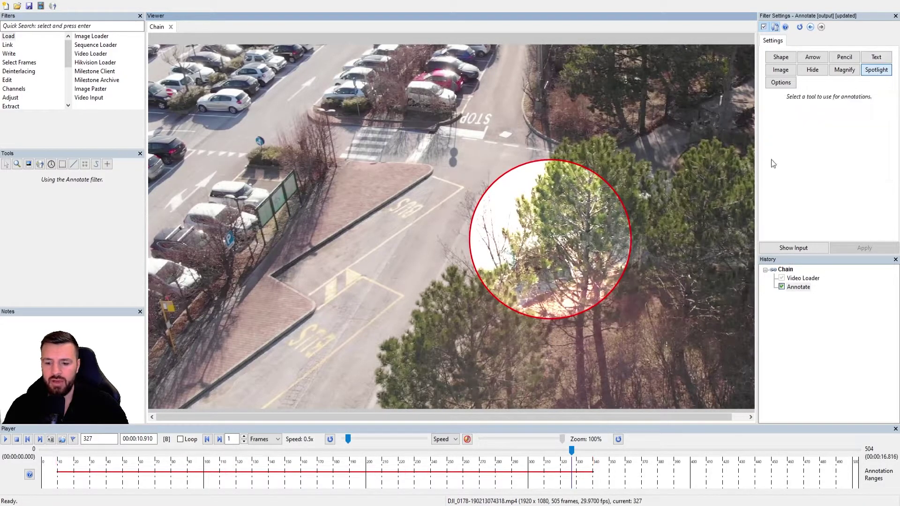
left_click(402, 458)
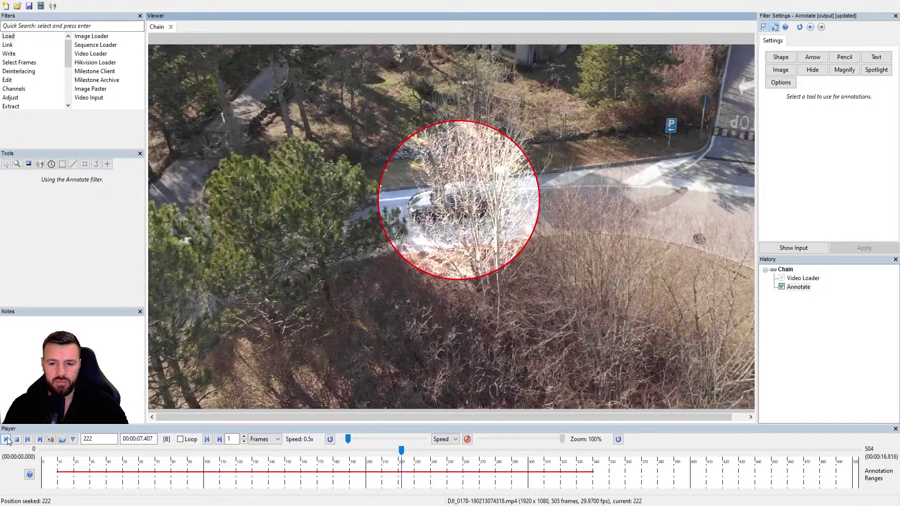
left_click(6, 440)
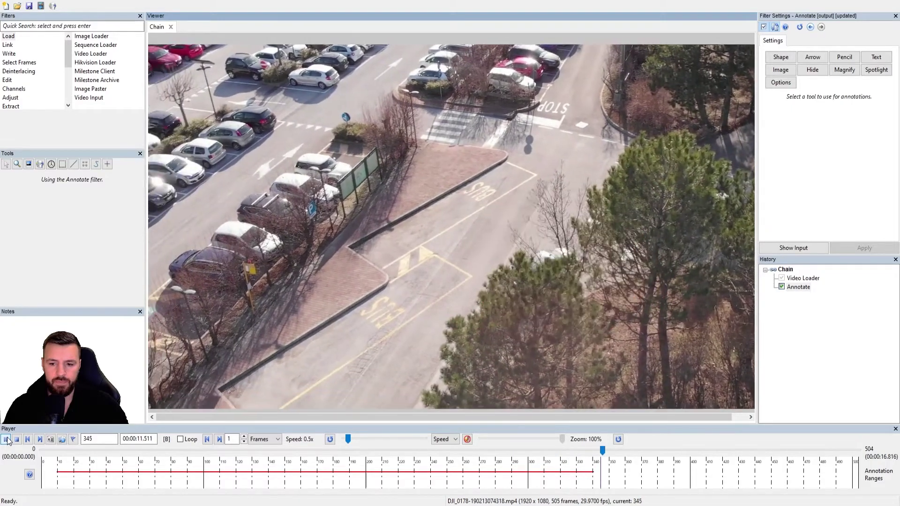
left_click(6, 439)
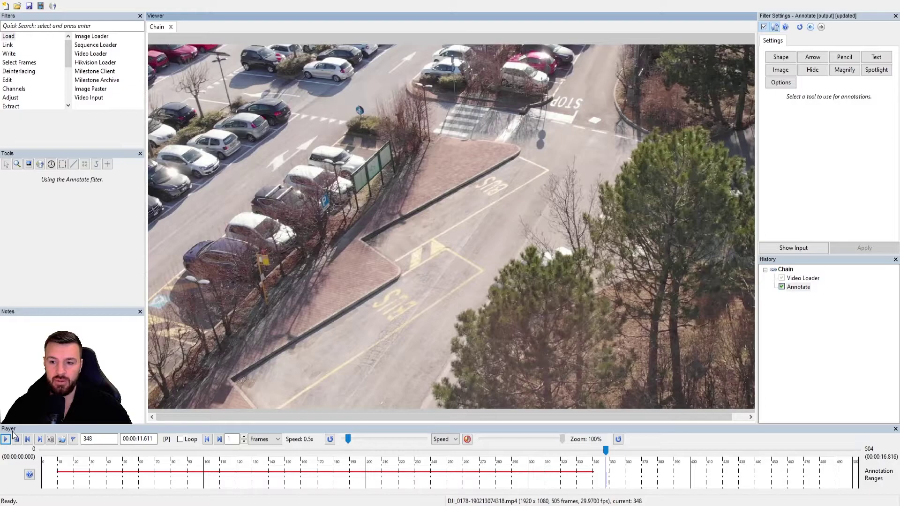
At frame 46, delete the car spotlight annotation.
left_click(56, 449)
left_click_drag(56, 449, 115, 450)
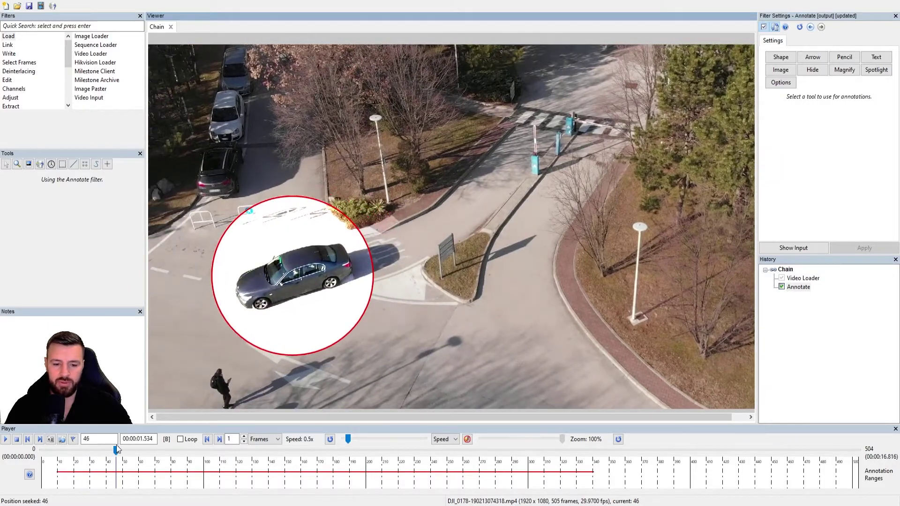
left_click(324, 323)
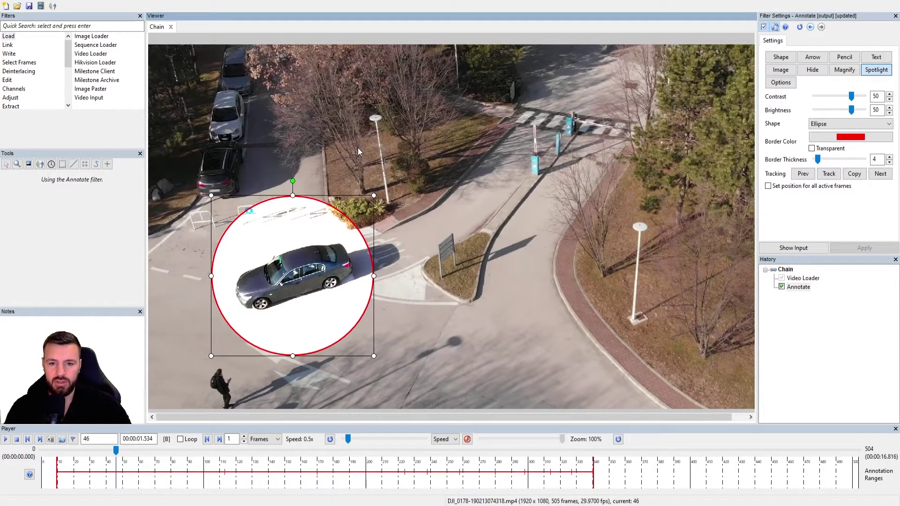
key("Delete")
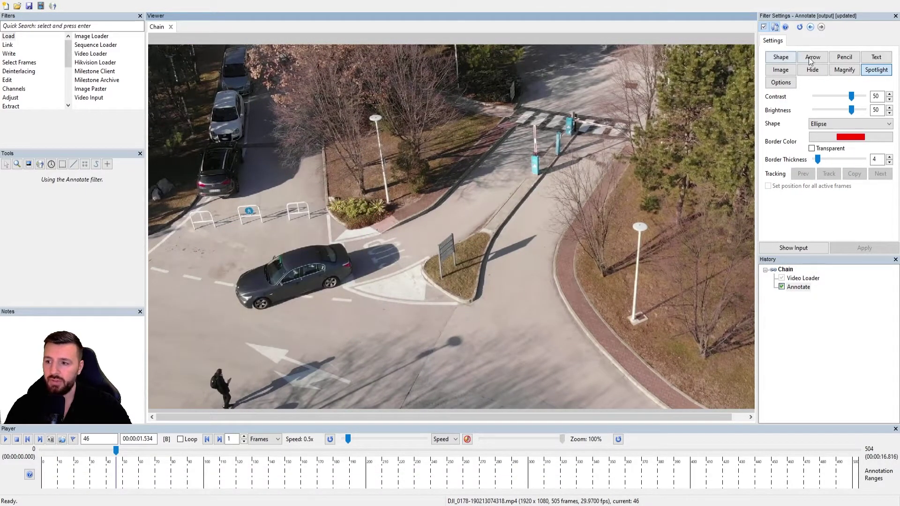
Draw a red arrow pointing down at the pedestrian, with thickness 11.
left_click(812, 57)
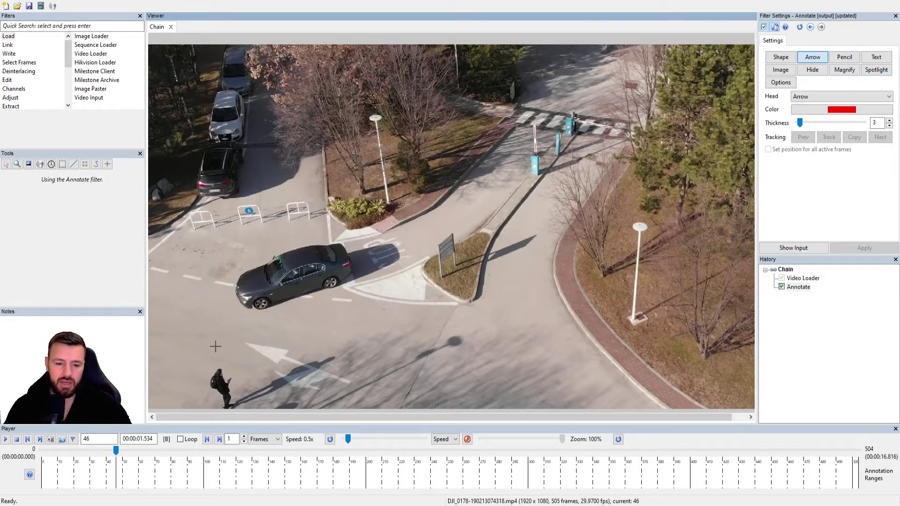
left_click_drag(220, 339, 219, 360)
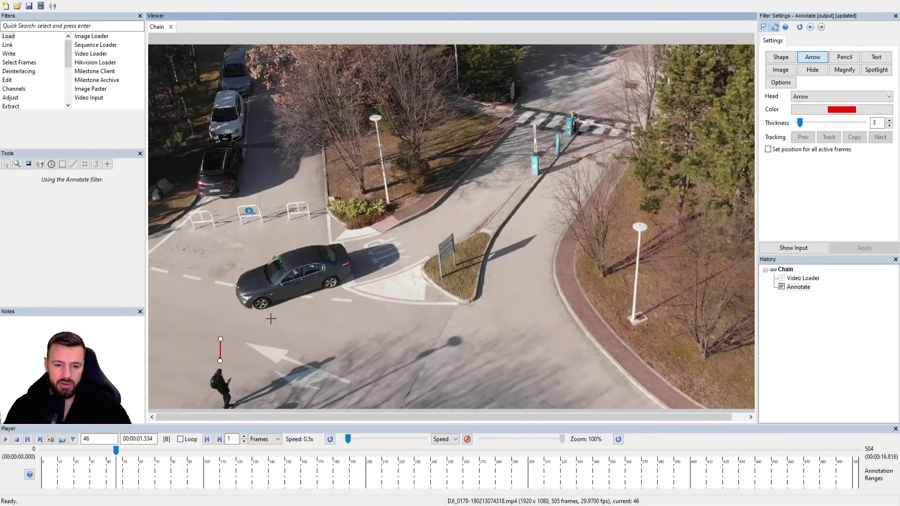
left_click(806, 122)
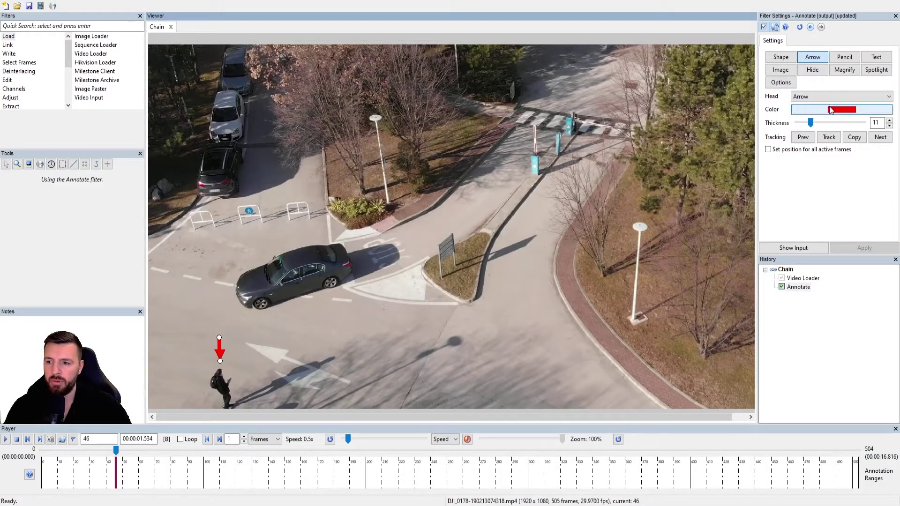
Set the arrow thickness to 9, fit the tracking box around the pedestrian, and run tracking.
left_click_drag(809, 123, 807, 124)
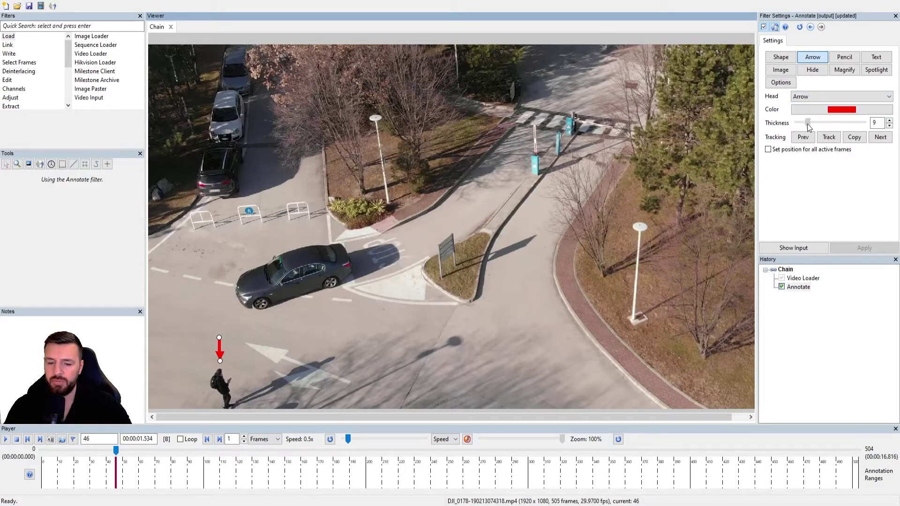
left_click(828, 138)
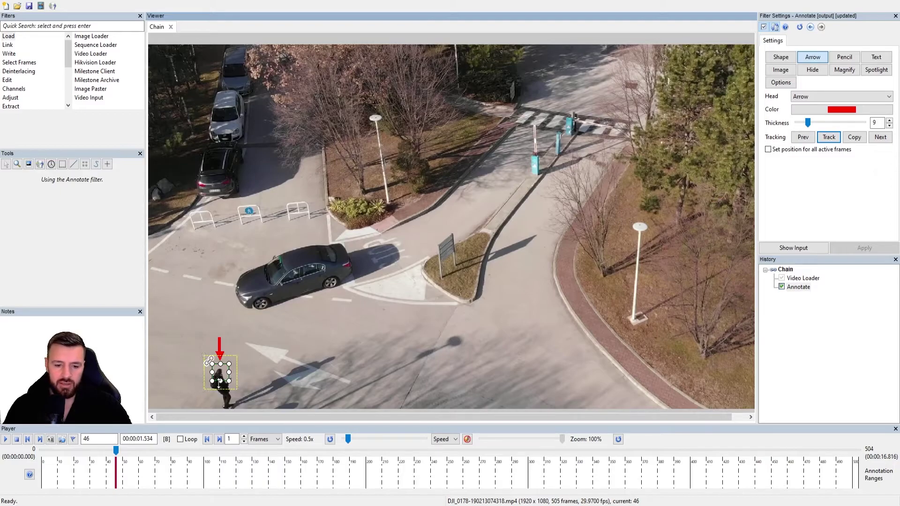
mouse_move(220, 381)
left_mouse_down()
mouse_move(224, 406)
mouse_move(236, 385)
left_mouse_up()
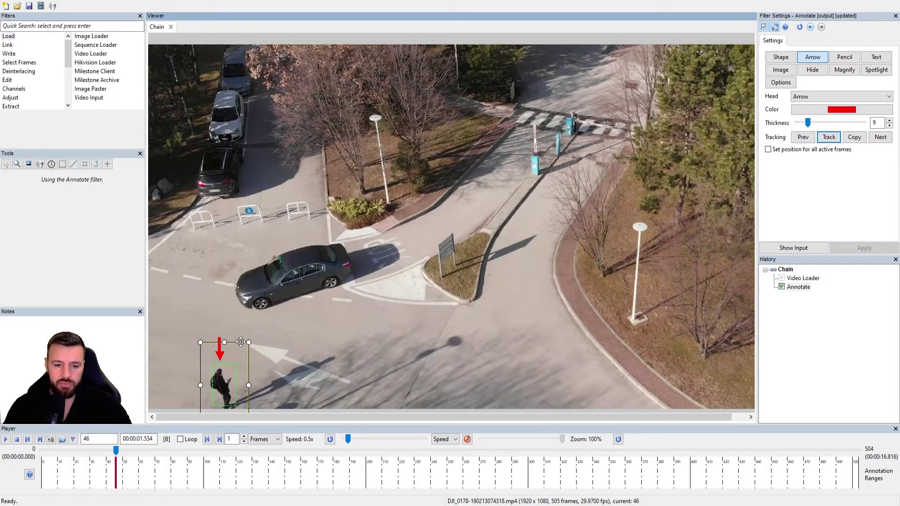
mouse_move(239, 341)
left_mouse_down()
mouse_move(249, 316)
mouse_move(249, 352)
left_mouse_up()
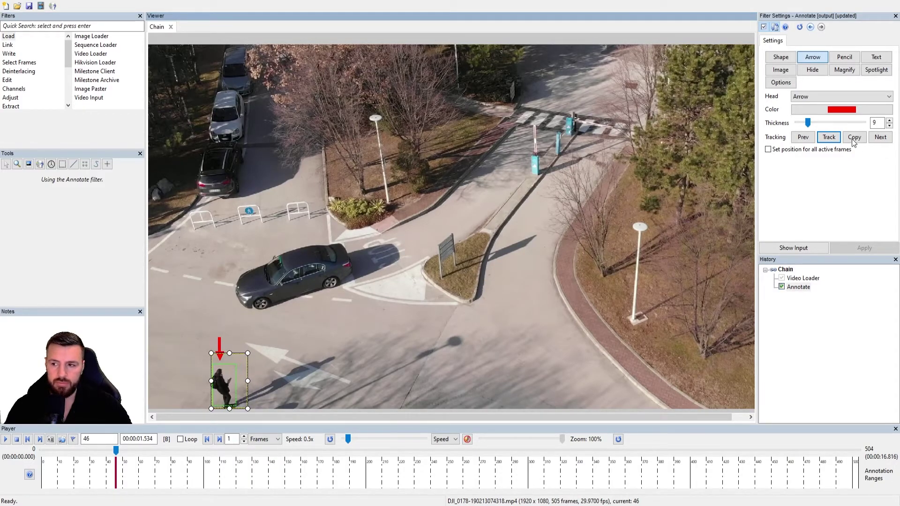
left_click(825, 138)
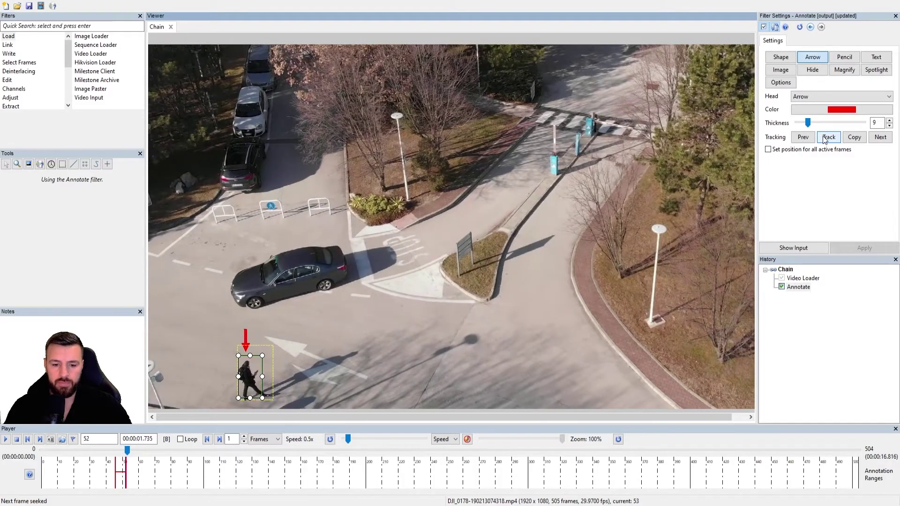